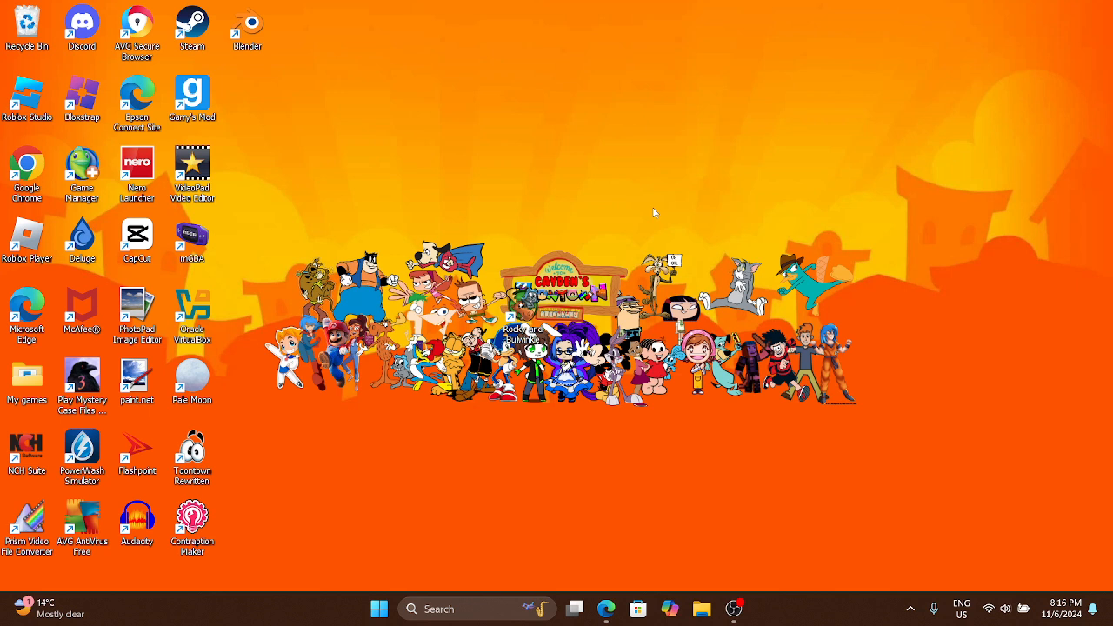
Open the xenia-manager GitHub repository in Microsoft Edge by looking up "xenia manager"
click(606, 610)
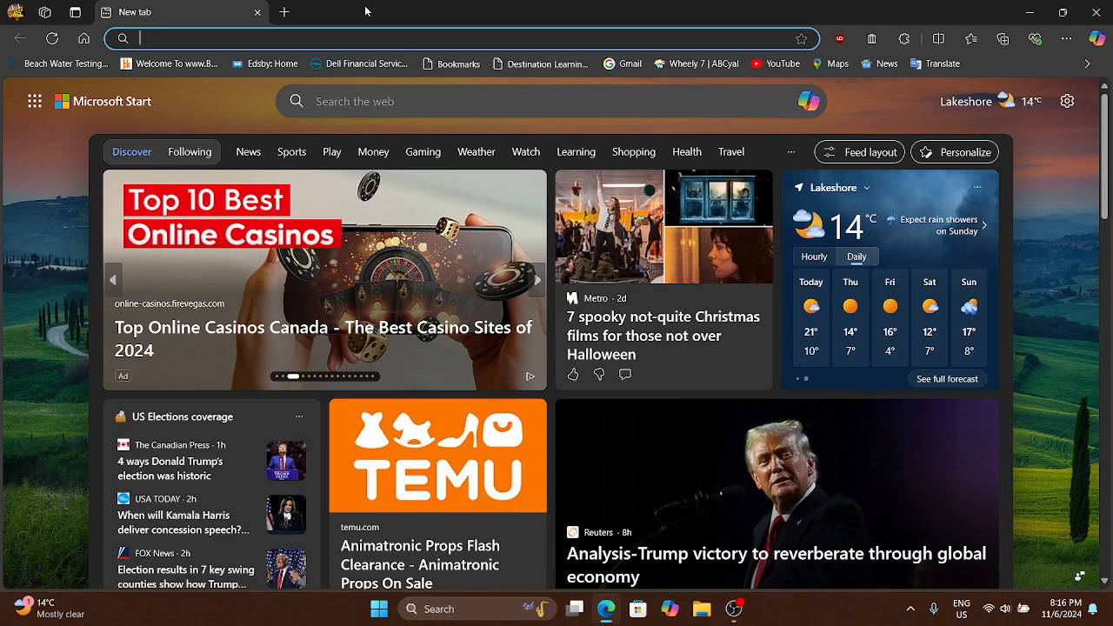
text(xenia)
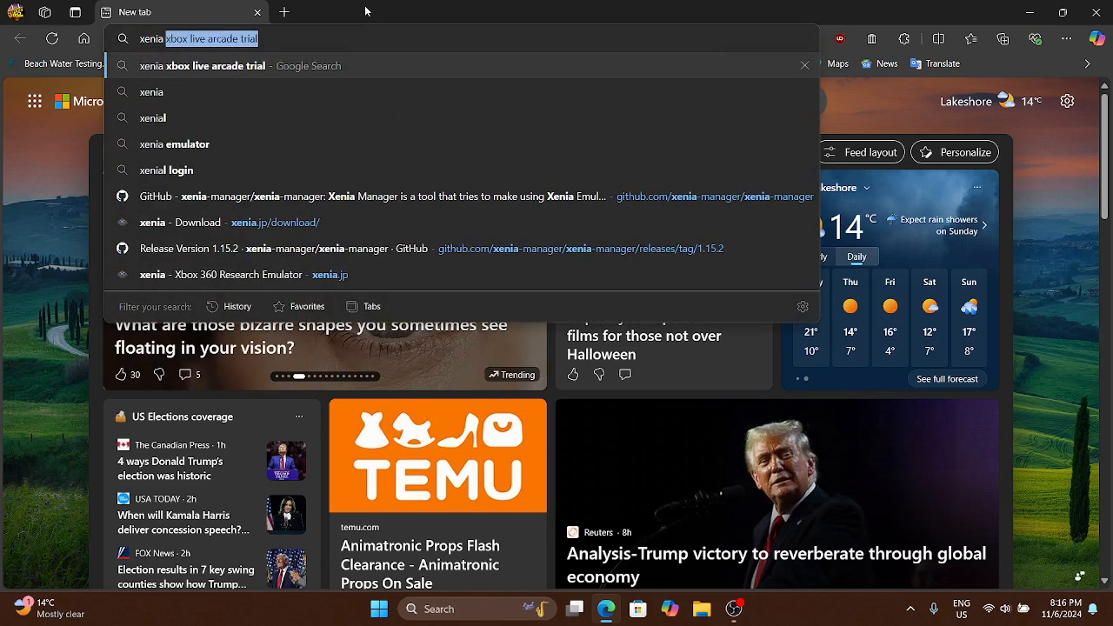
text( manager)
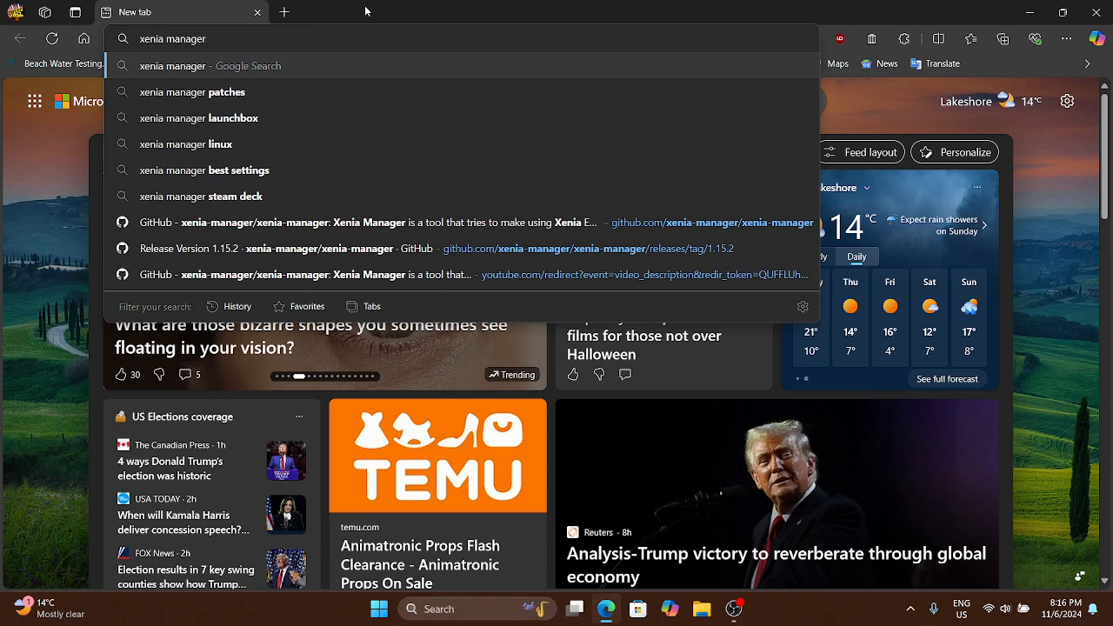
key(Down)
key(Down)
key(Down)
key(Down)
key(Down)
key(Down)
key(Return)
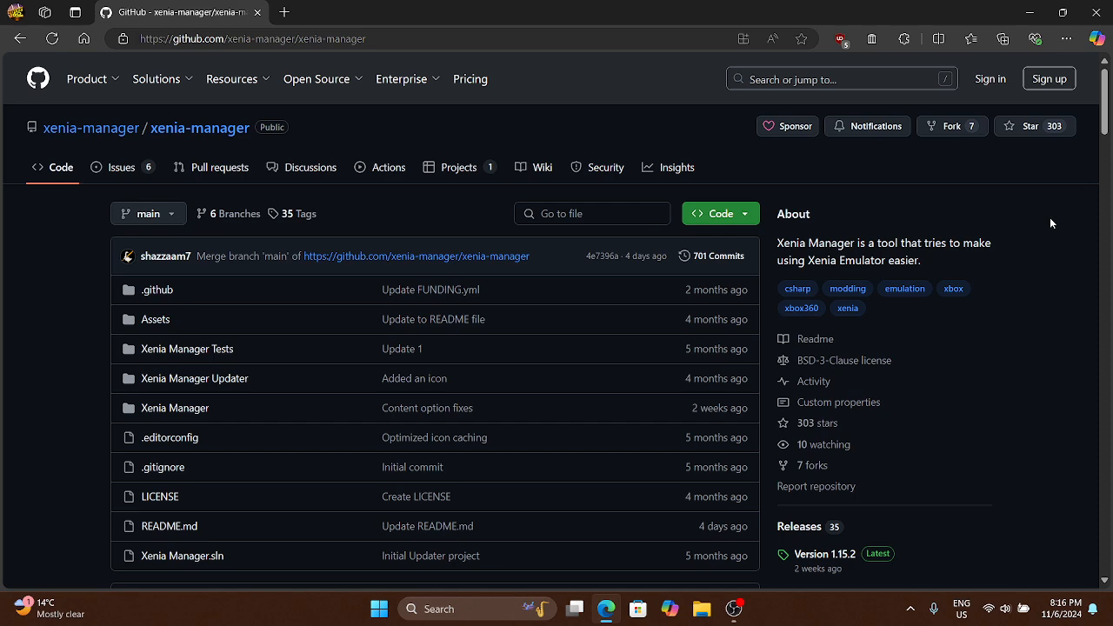
Open the Version 1.15.2 release of Xenia Manager and view its downloadable assets
scroll(1050, 224, down, 4)
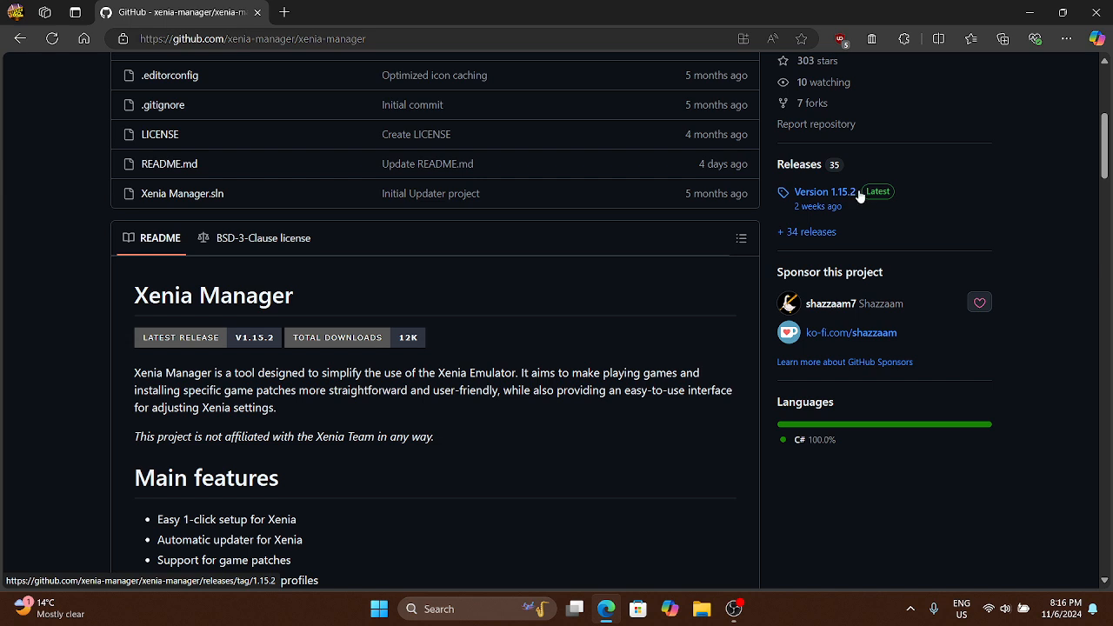
click(852, 193)
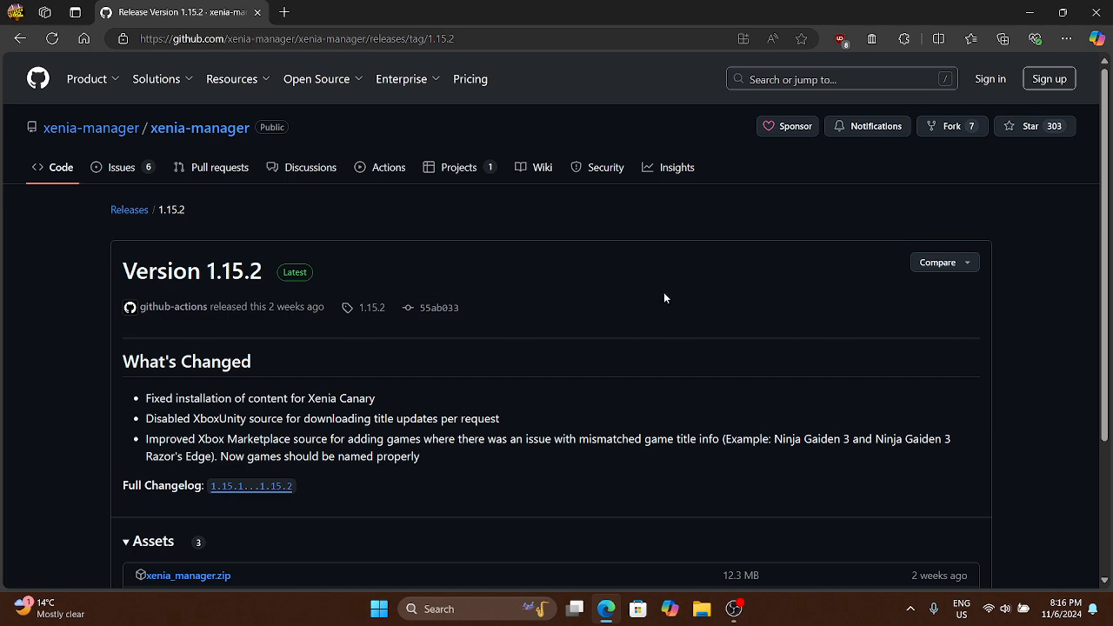
scroll(664, 296, down, 3)
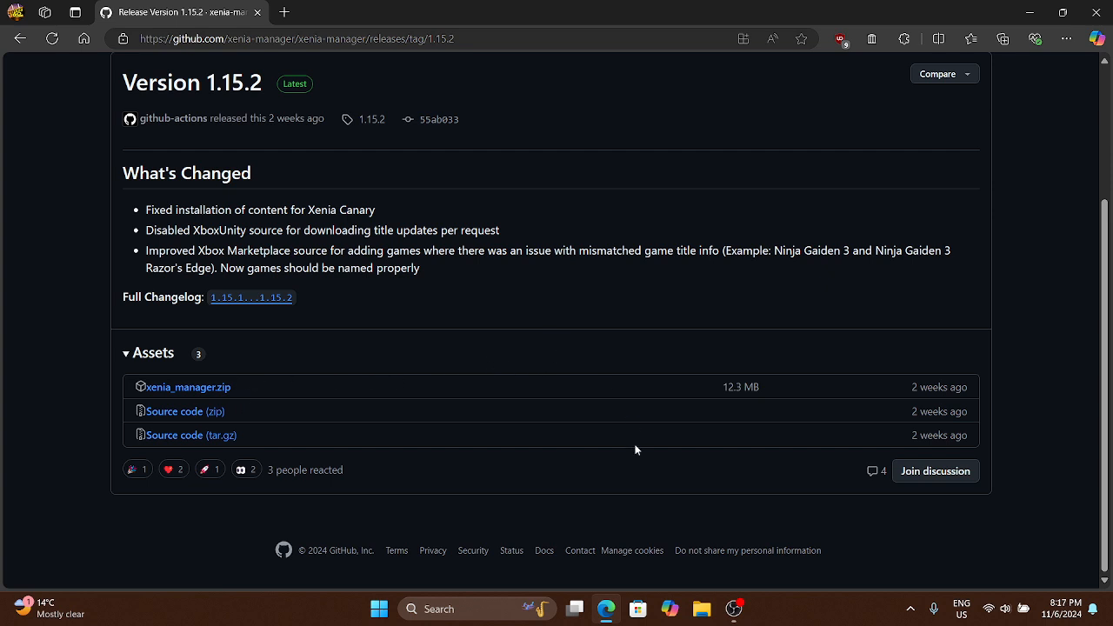
Switch to File Explorer and launch Xenia Manager.exe from the xenia_manager folder in Downloads
click(703, 608)
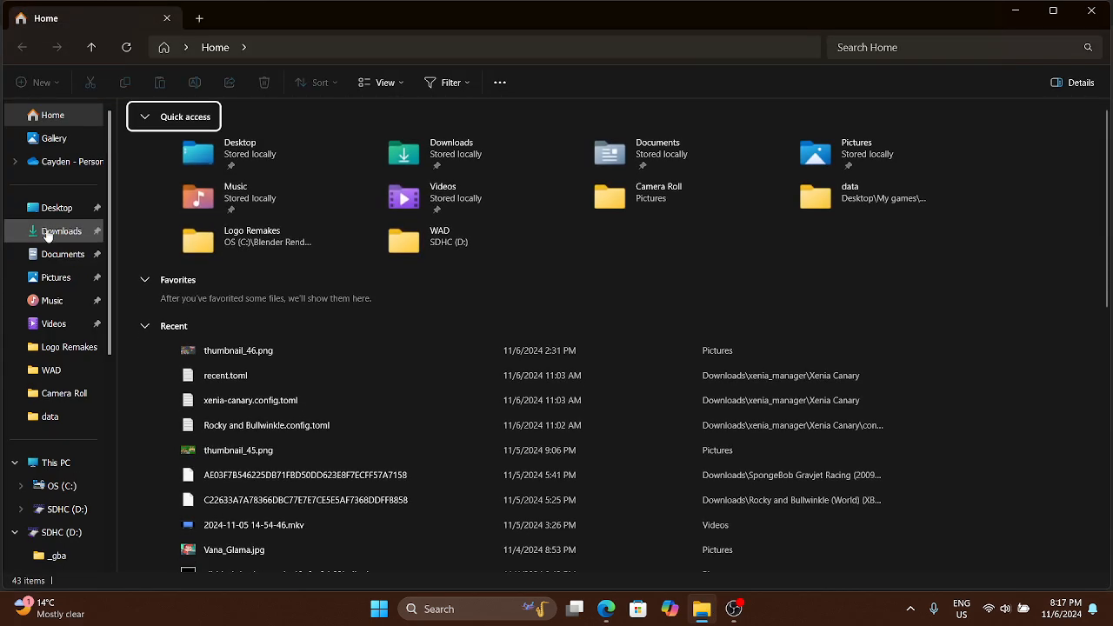
click(47, 233)
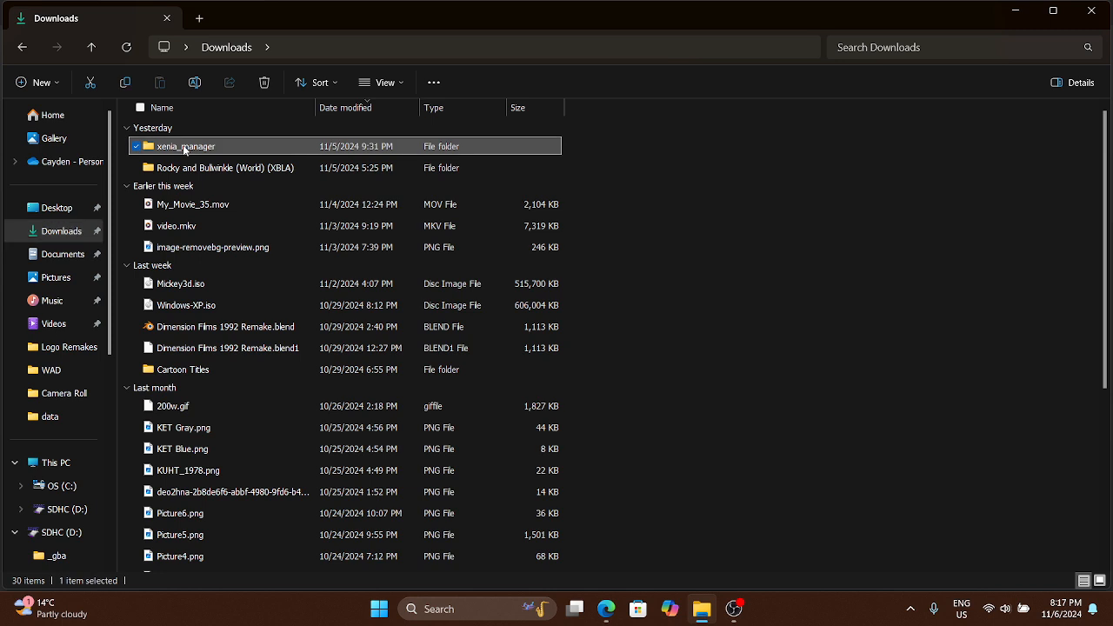
double_click(184, 148)
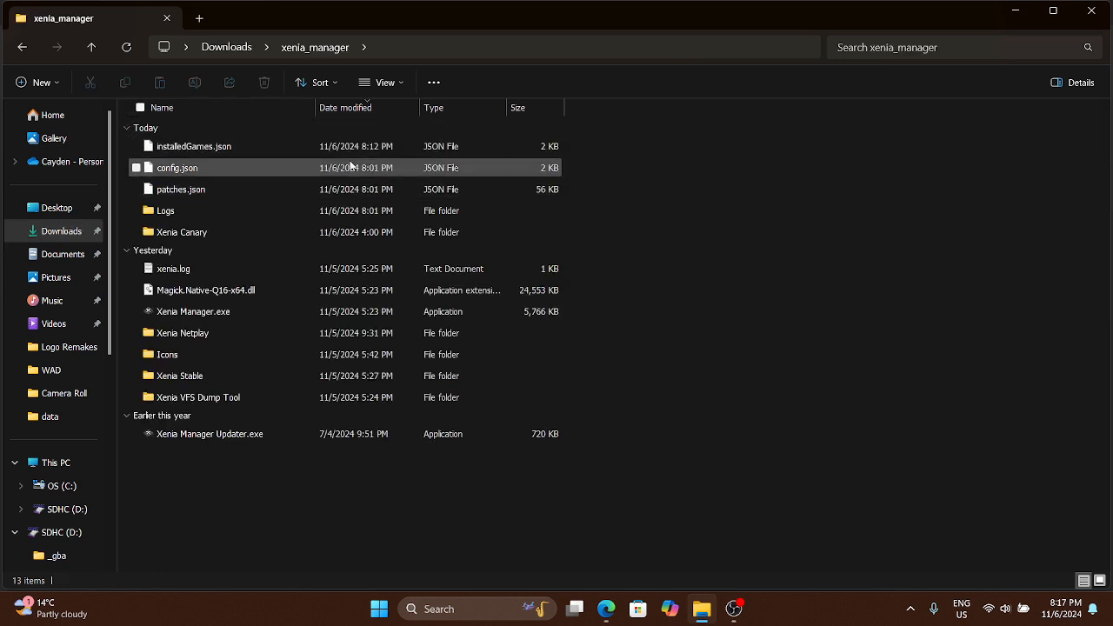
click(235, 310)
double_click(235, 310)
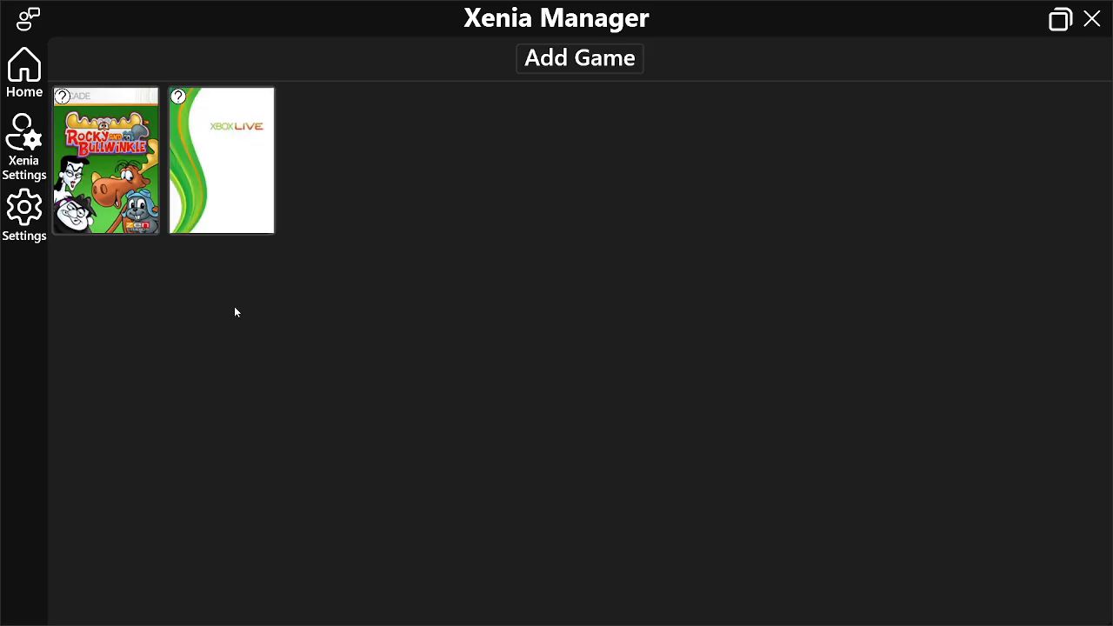
Check the installed Xenia versions in the Xenia Manager settings and close the program
click(21, 228)
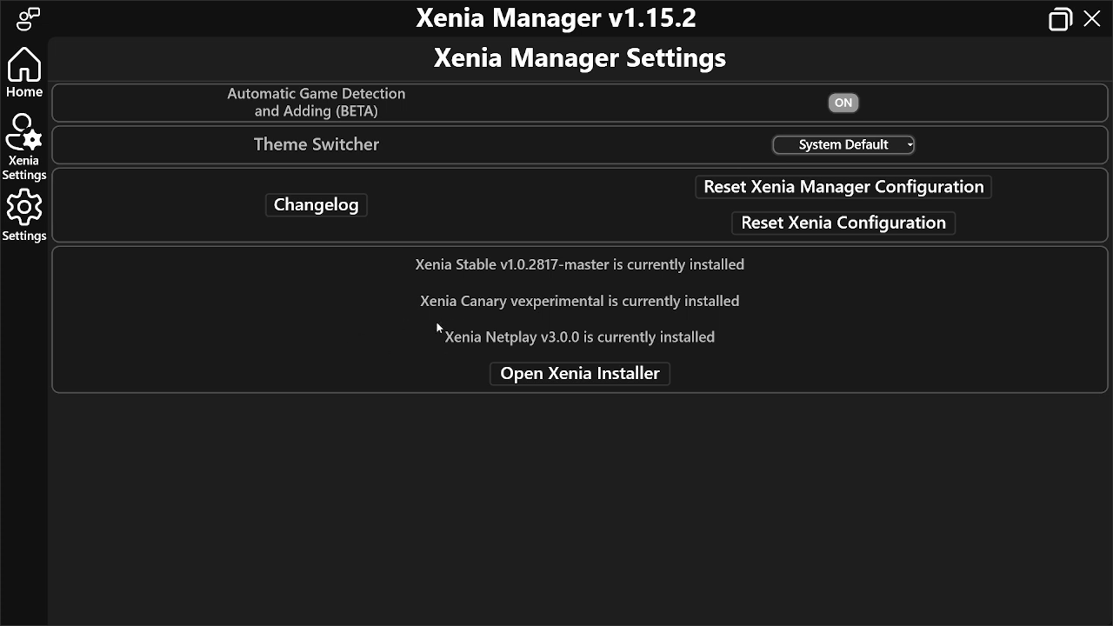
click(1093, 19)
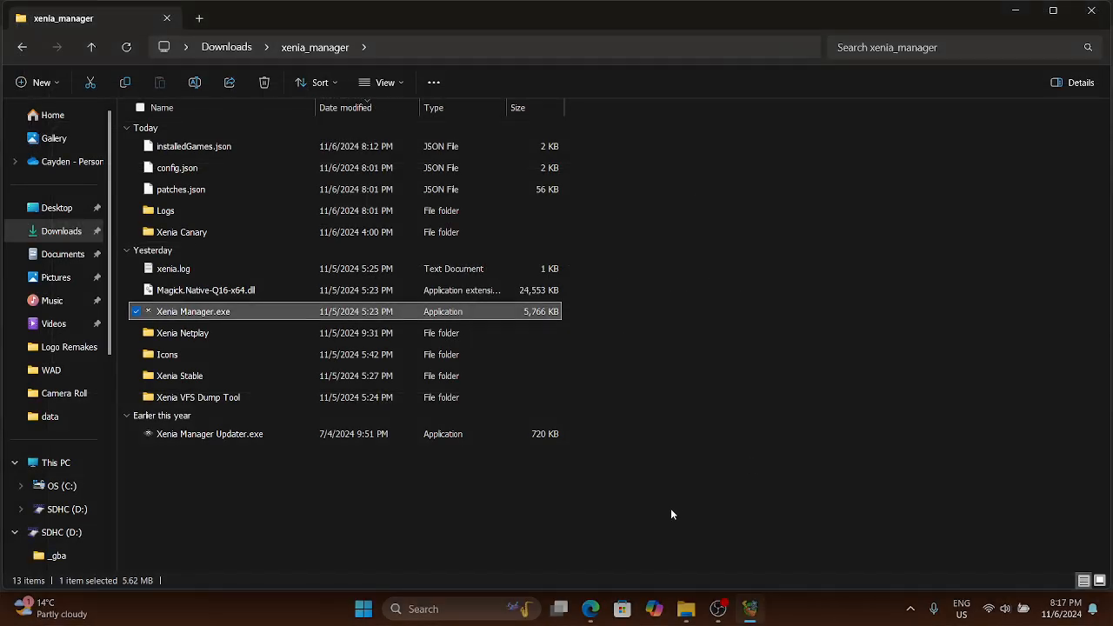
mouse_move(608, 609)
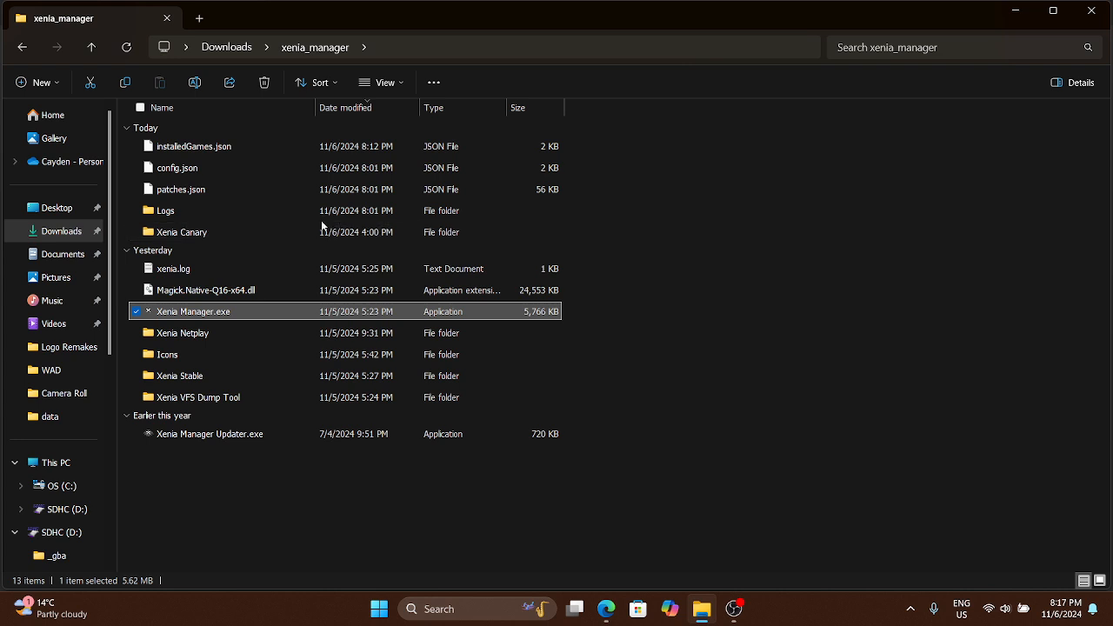
Open the xenia-canary.config.toml file from the Xenia Canary folder
click(289, 231)
double_click(288, 229)
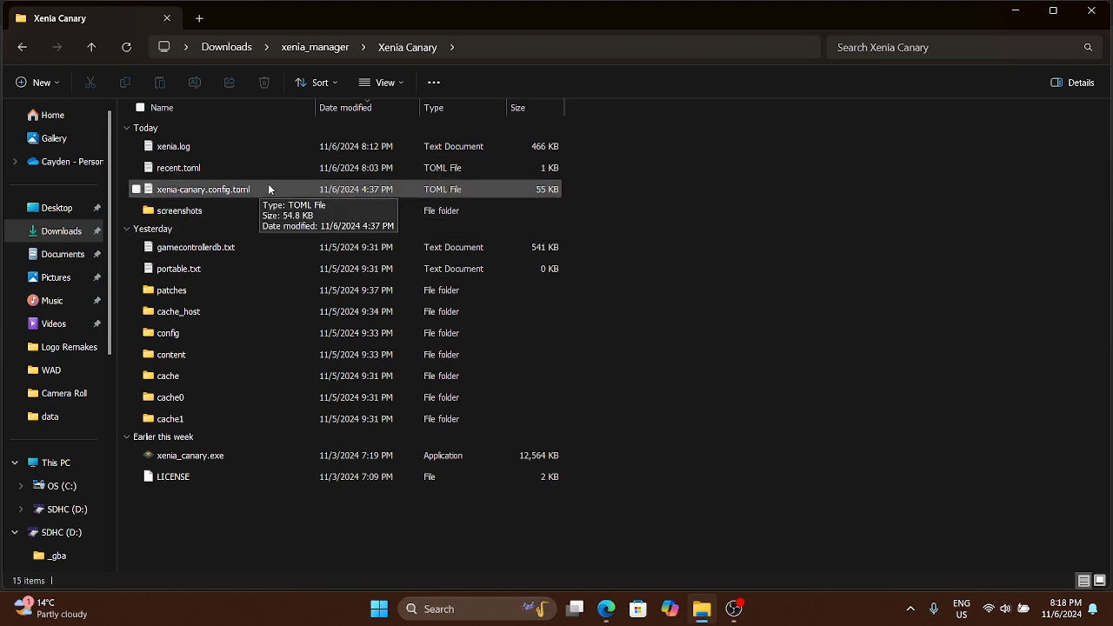
double_click(264, 189)
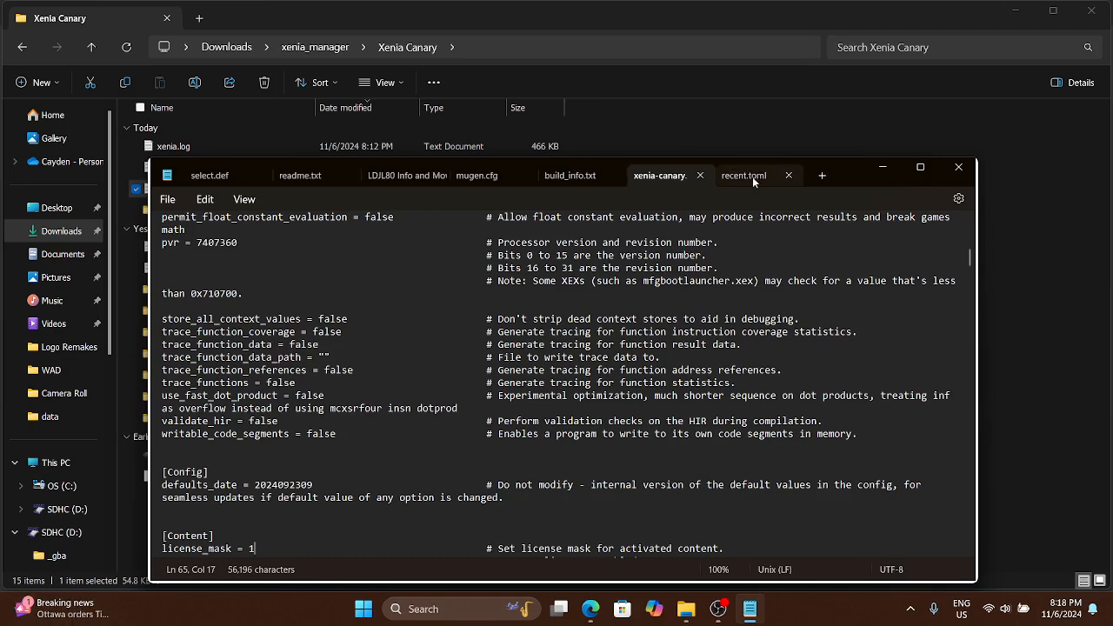
Close the recent.toml file, examine the license_mask setting under Content in the Xenia Canary configuration, and close the text editor
click(788, 175)
scroll(413, 331, down, 6)
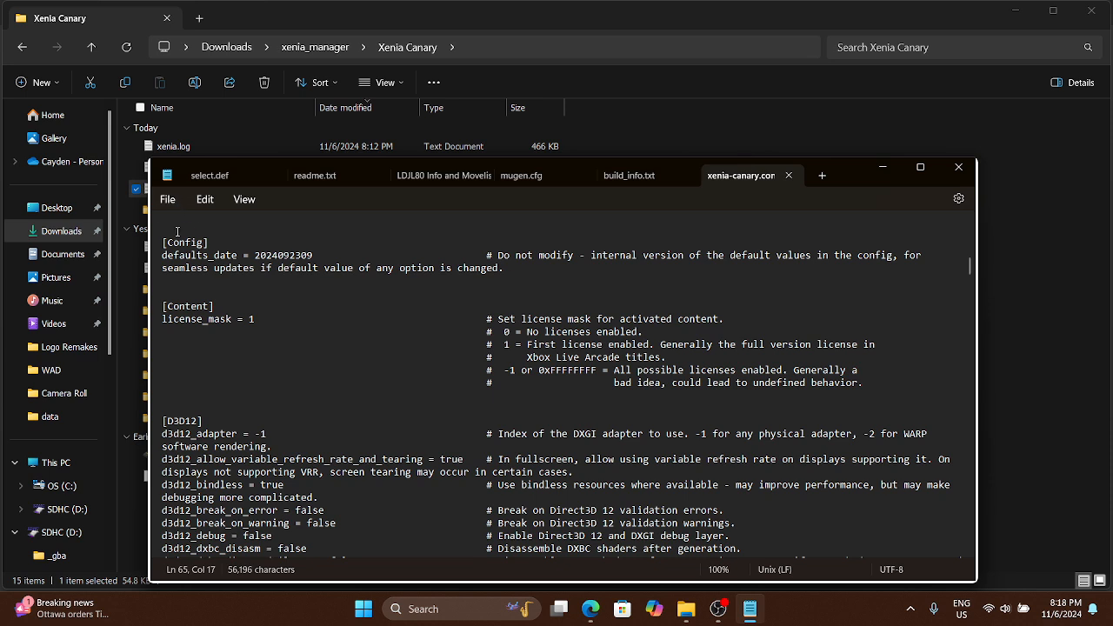
click(958, 168)
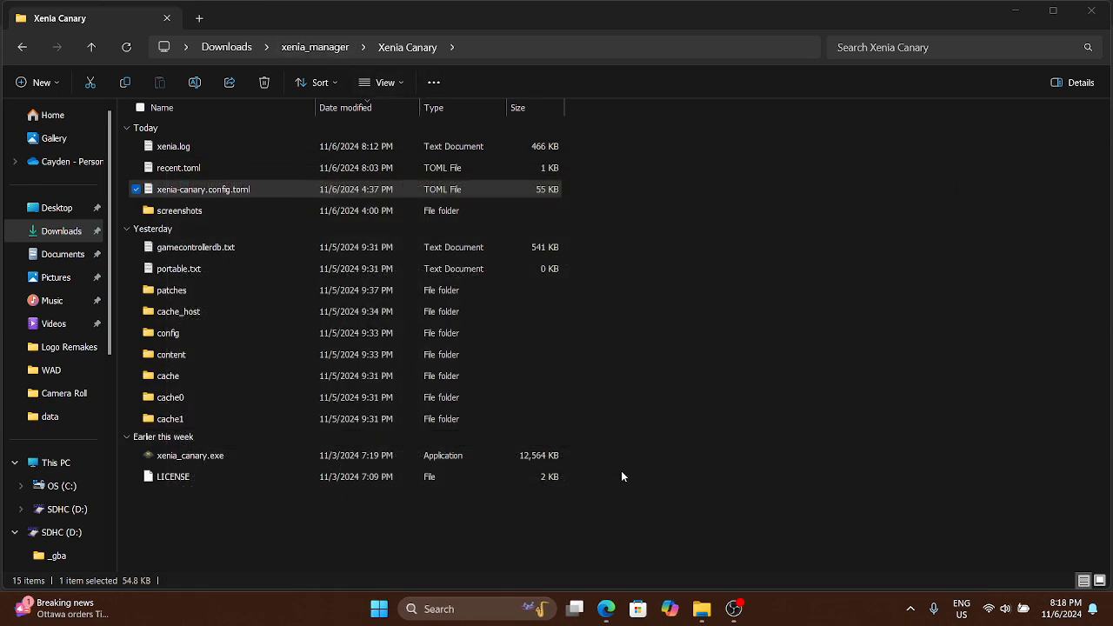
Switch to Edge, search for "Rocky and bullwinkle xbox 360 download" and open the romsfun.com result
mouse_move(618, 590)
click(600, 531)
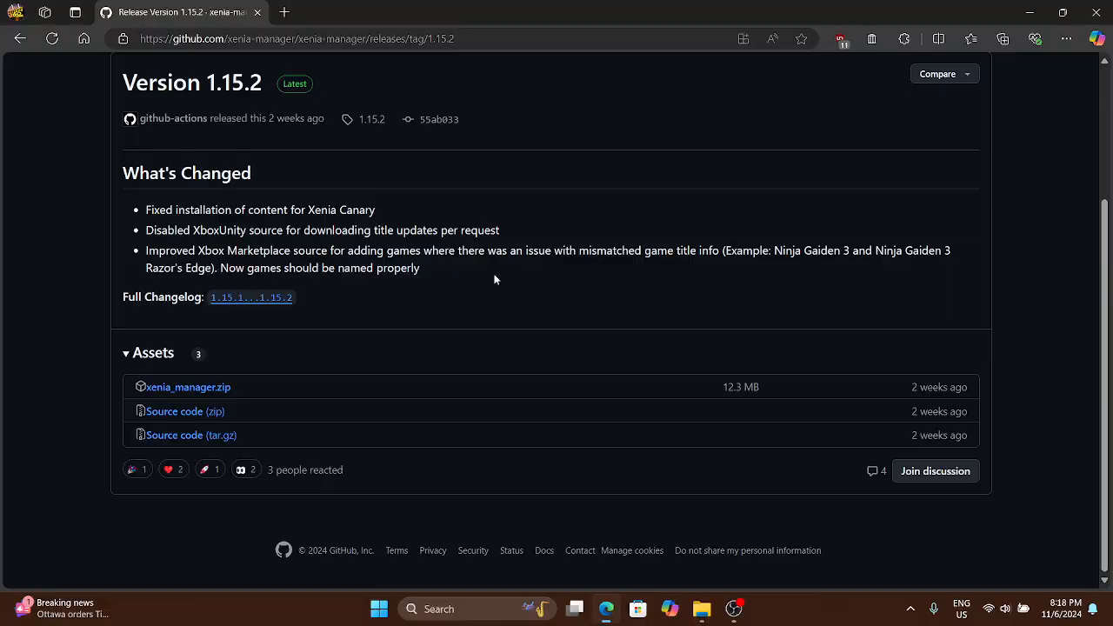
click(288, 38)
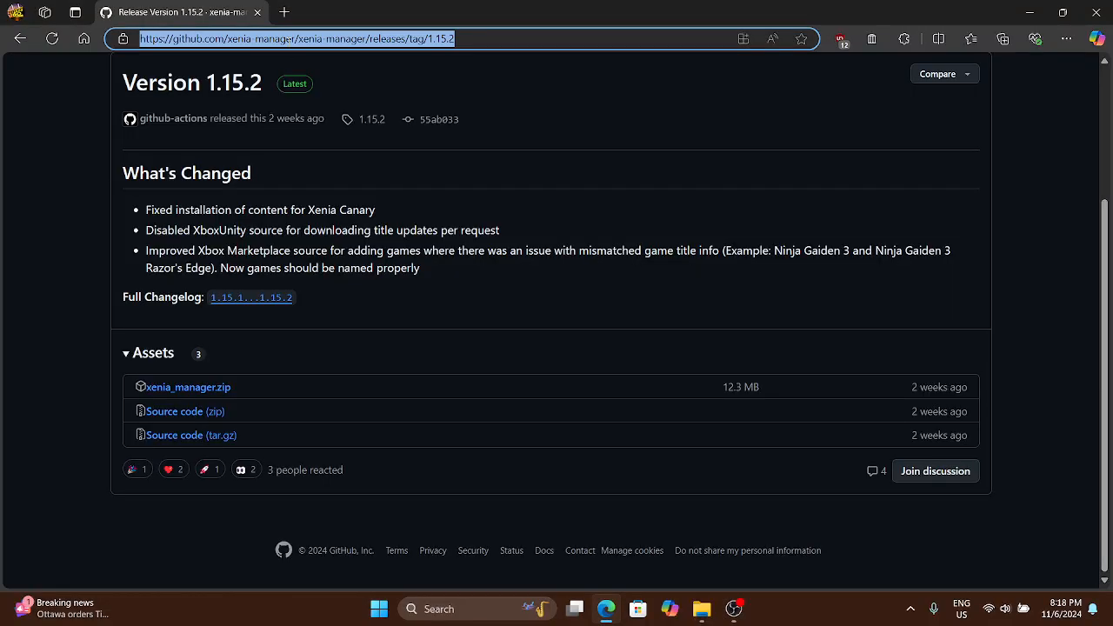
text(rocky)
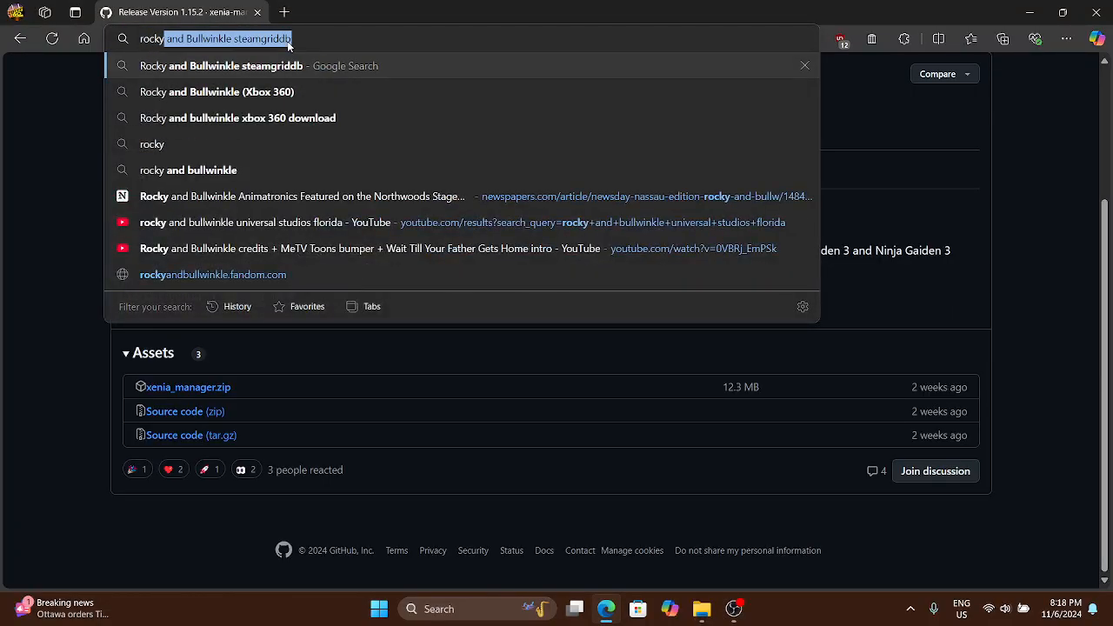
click(377, 123)
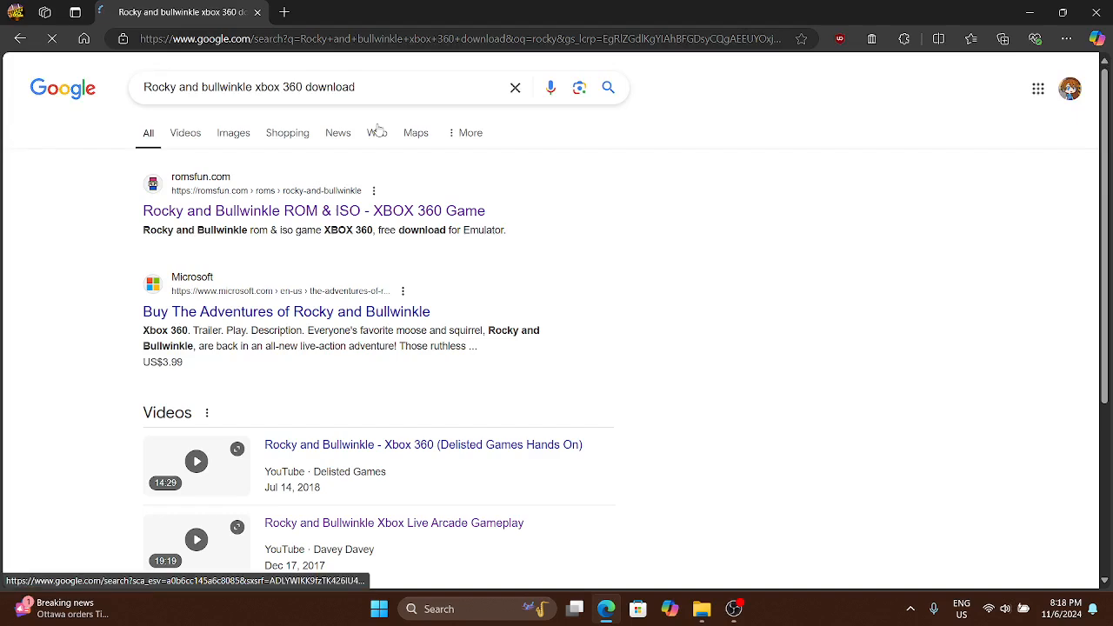
click(391, 211)
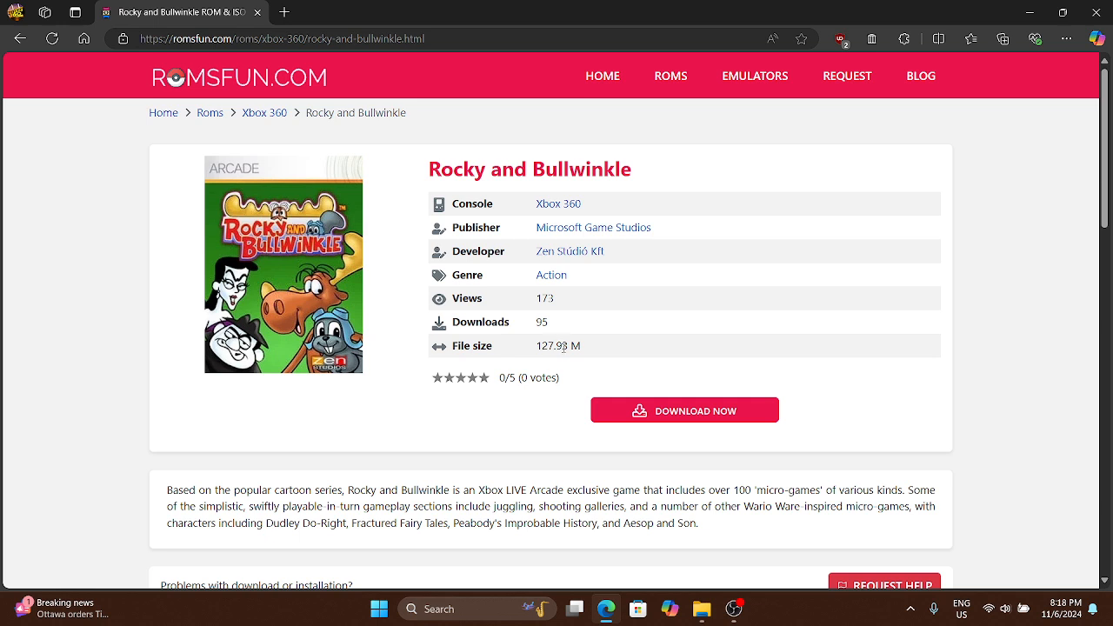
Check the file size of the Rocky and Bullwinkle game and open its download page
drag(536, 351, 571, 348)
click(597, 350)
click(708, 418)
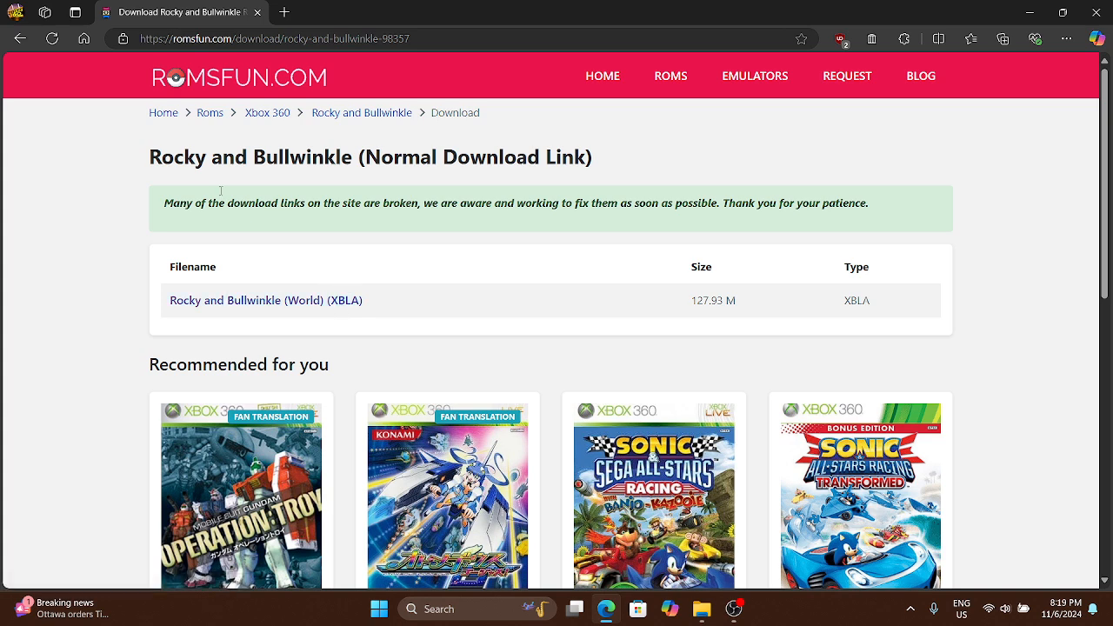
Switch to File Explorer, return to the xenia_manager folder in Downloads and launch Xenia Manager.exe
mouse_move(704, 612)
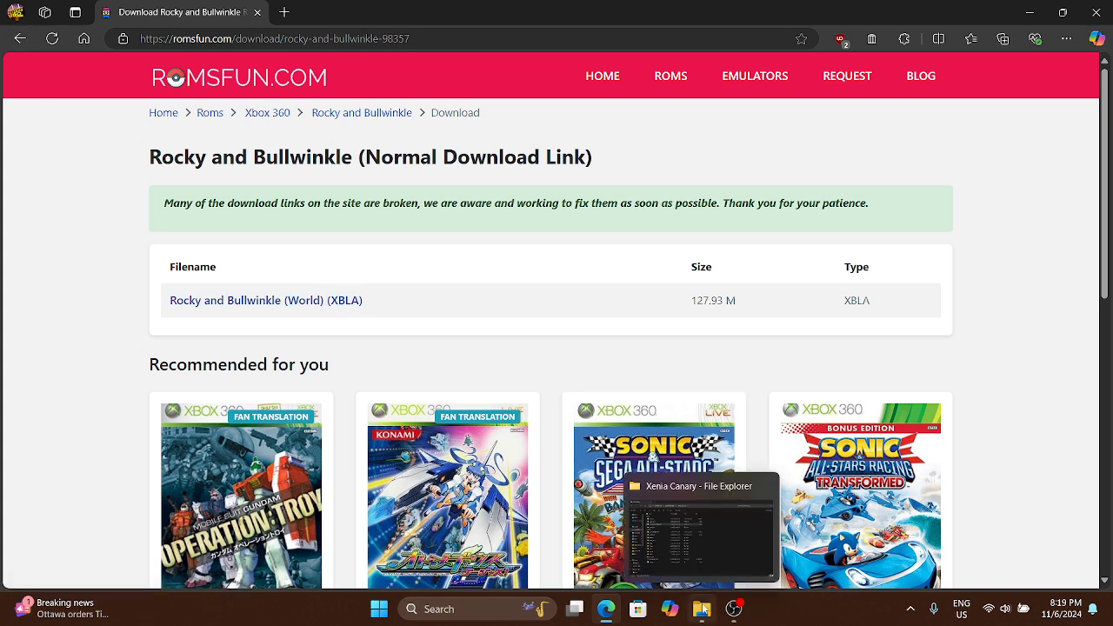
click(701, 526)
click(313, 47)
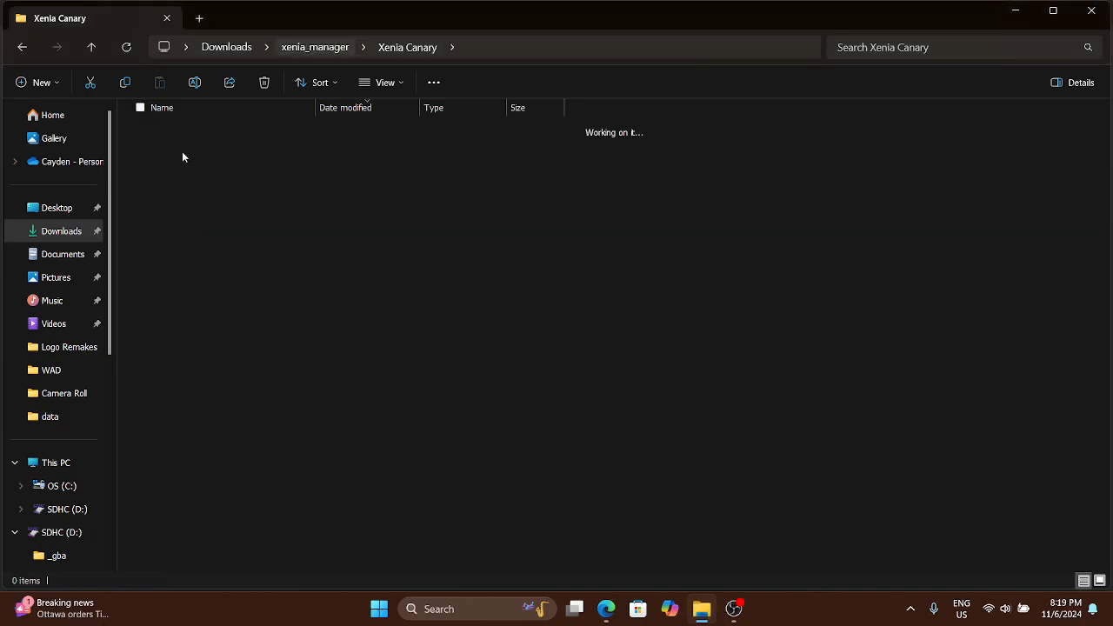
click(223, 46)
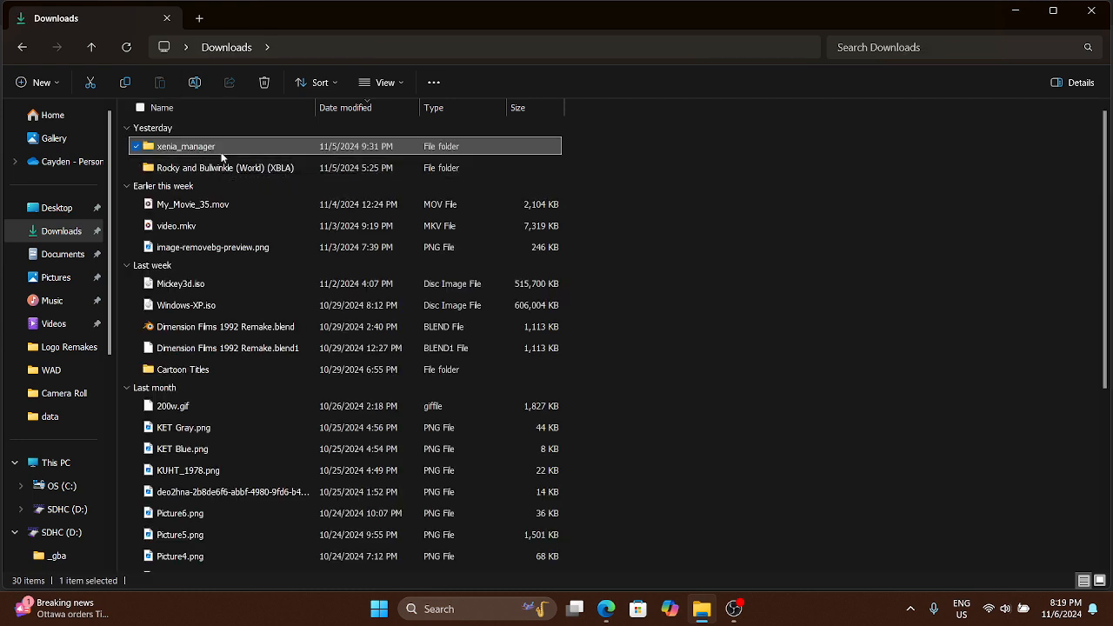
double_click(222, 154)
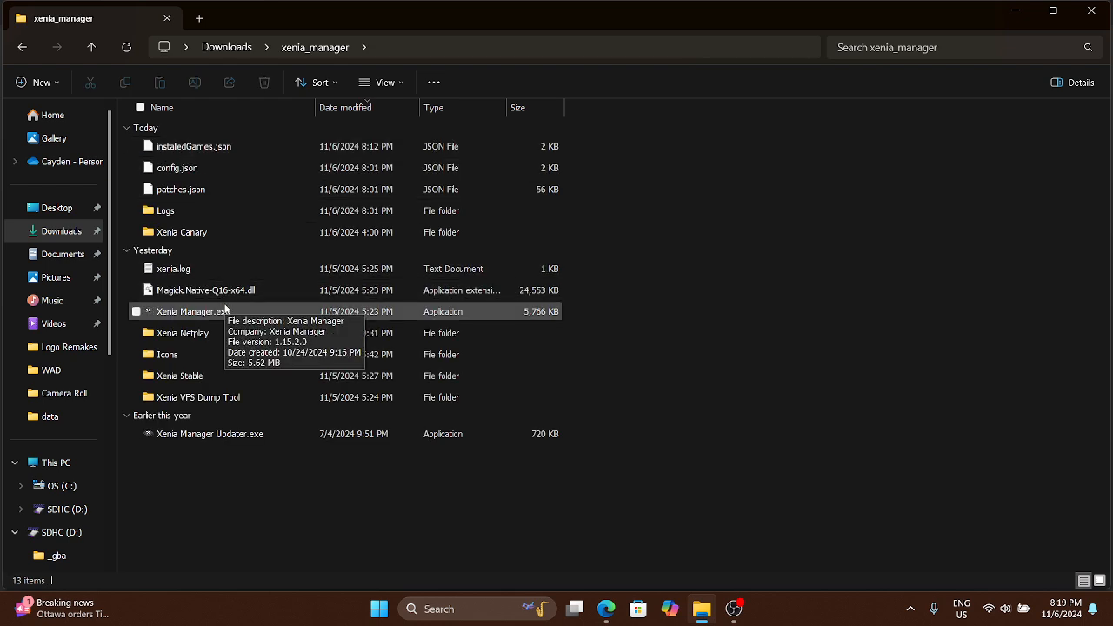
double_click(224, 311)
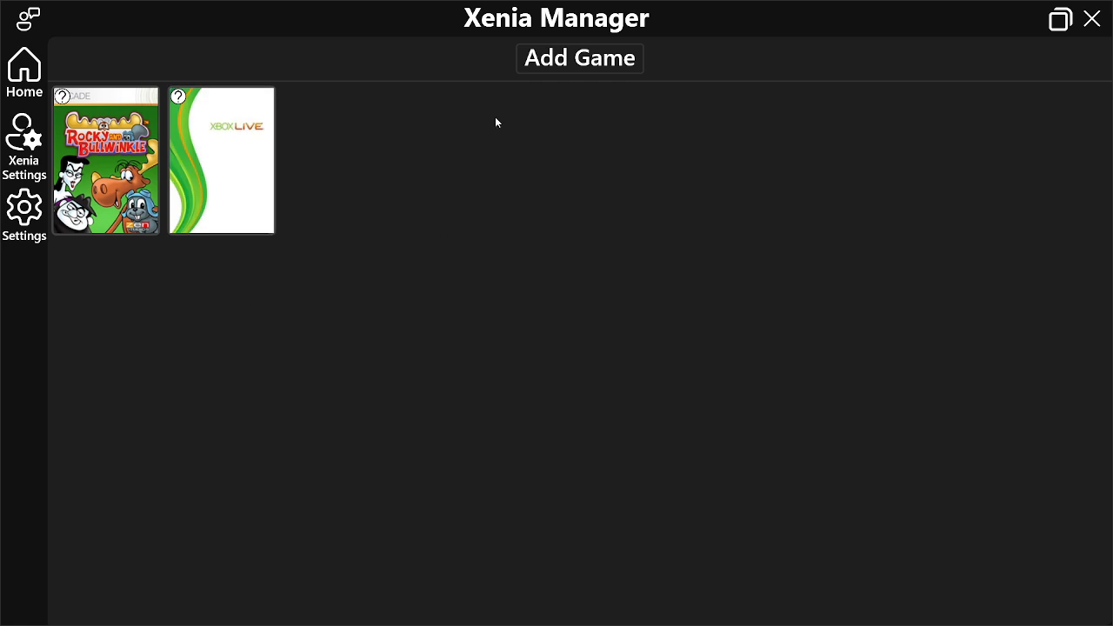
Start adding a game, select the file under Downloads in Rocky and Bullwinkle (World) (XBLA), 58410890, 000D0000, and cancel the selection
click(565, 64)
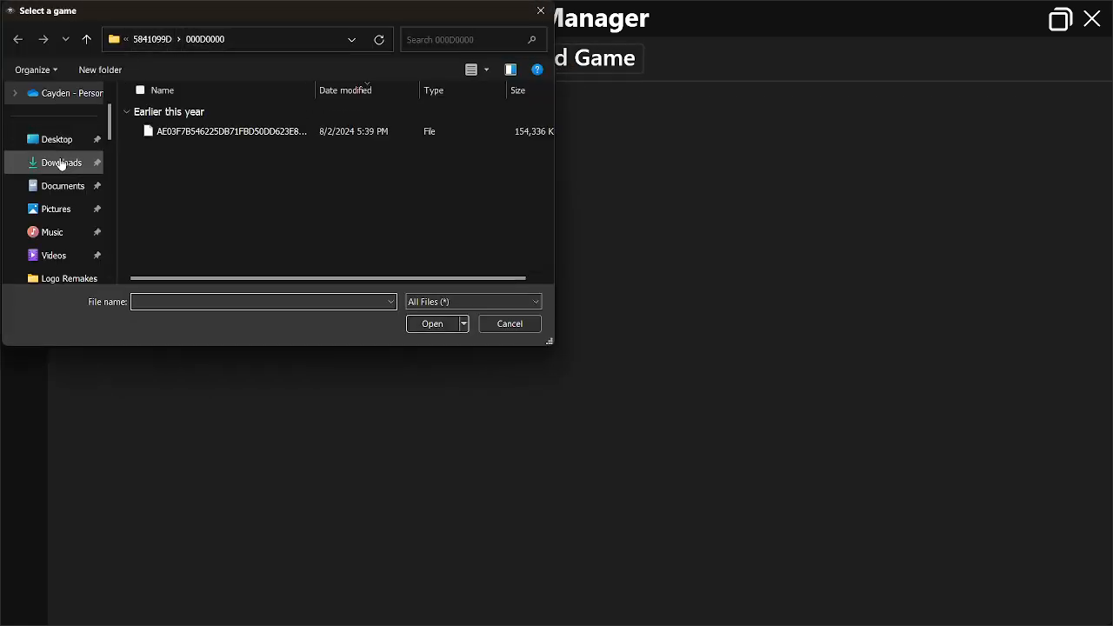
click(61, 165)
scroll(222, 152, up, 5)
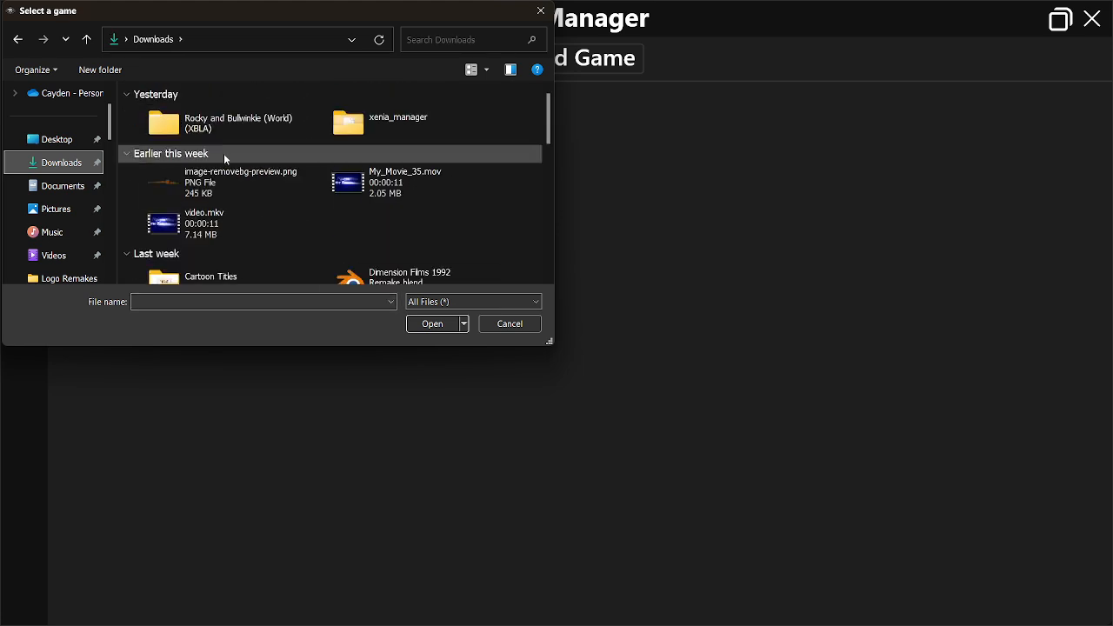
click(252, 131)
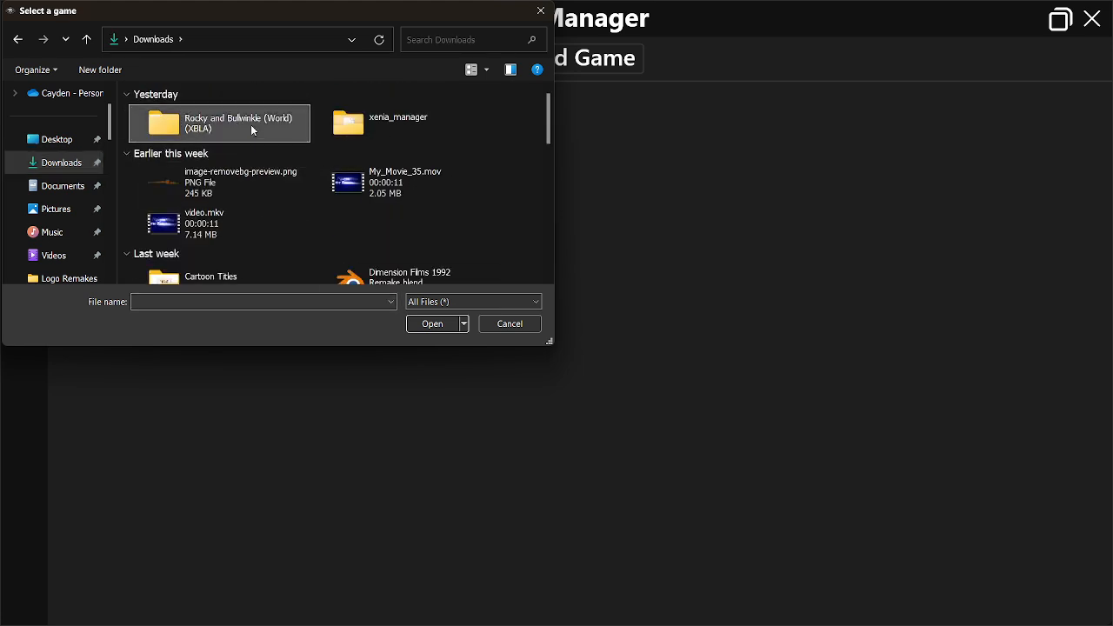
double_click(253, 130)
double_click(236, 131)
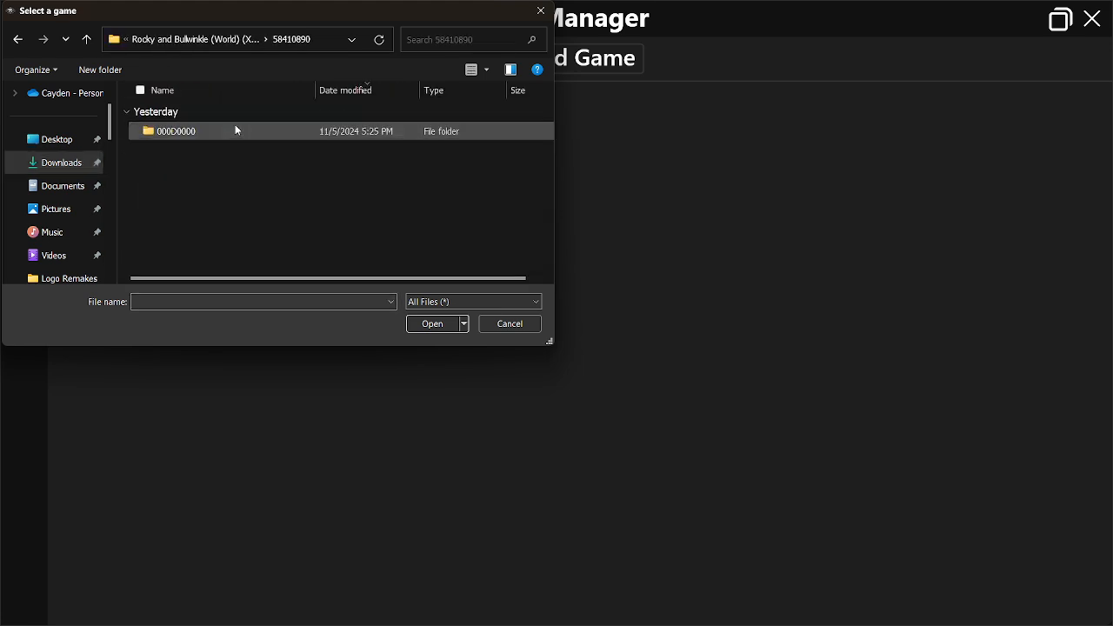
double_click(234, 131)
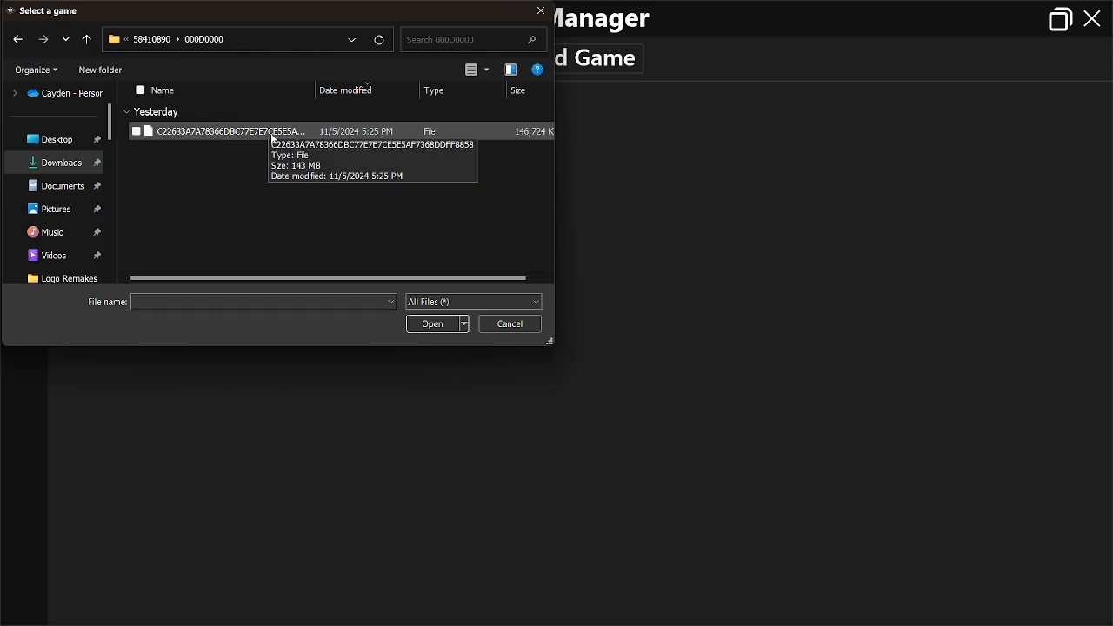
click(280, 132)
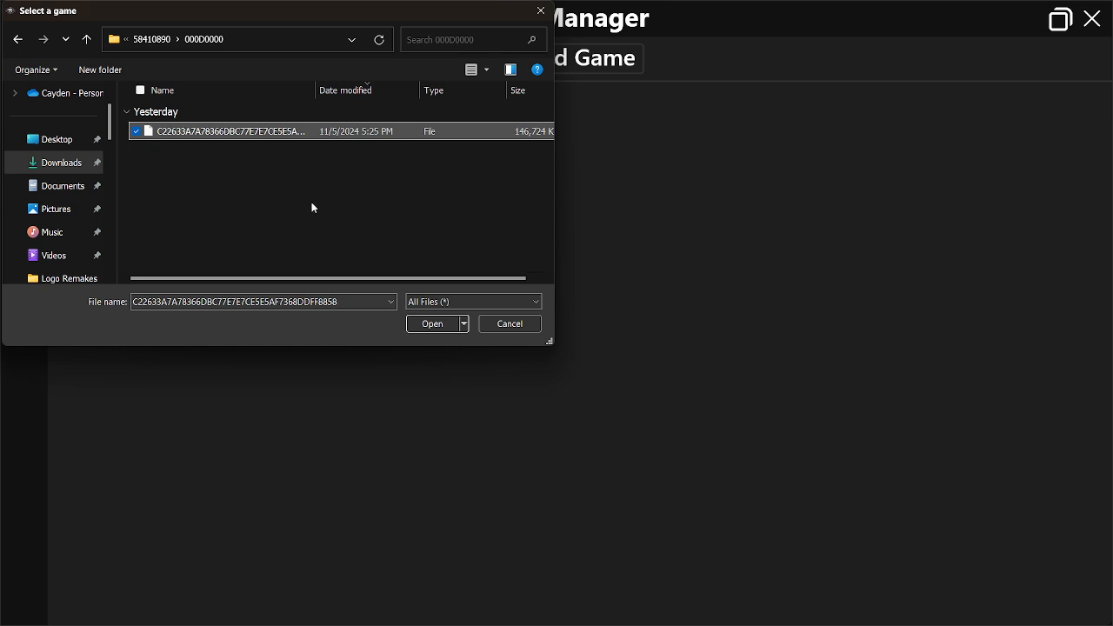
click(310, 195)
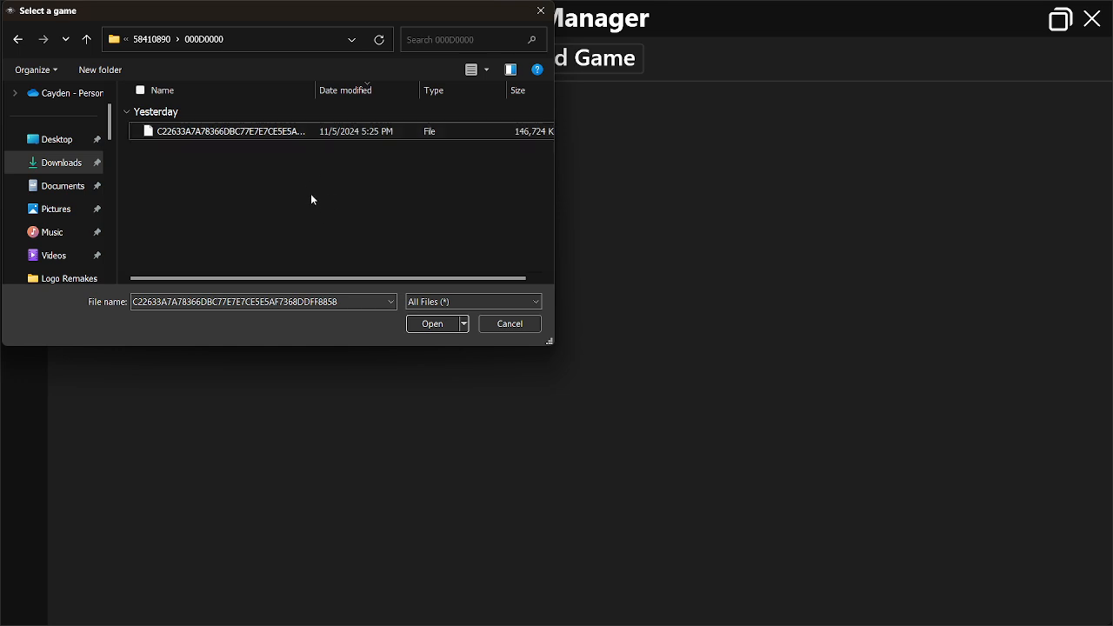
click(514, 325)
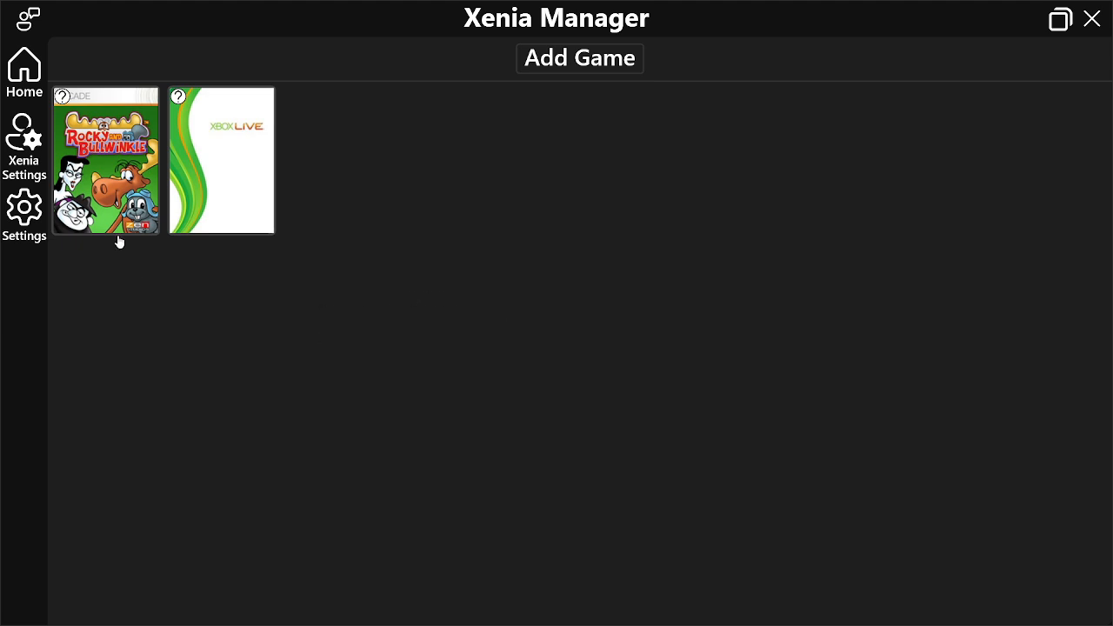
Check the actions available for the Rocky and Bullwinkle game and the Stable, Canary and game profiles in the Xenia settings
right_click(108, 188)
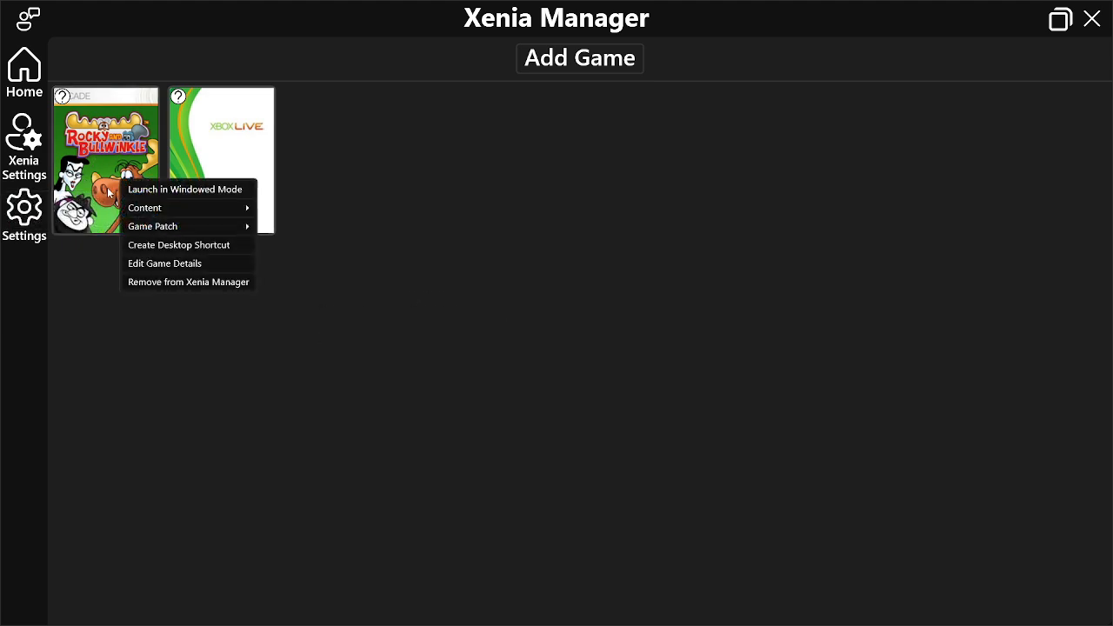
mouse_move(150, 216)
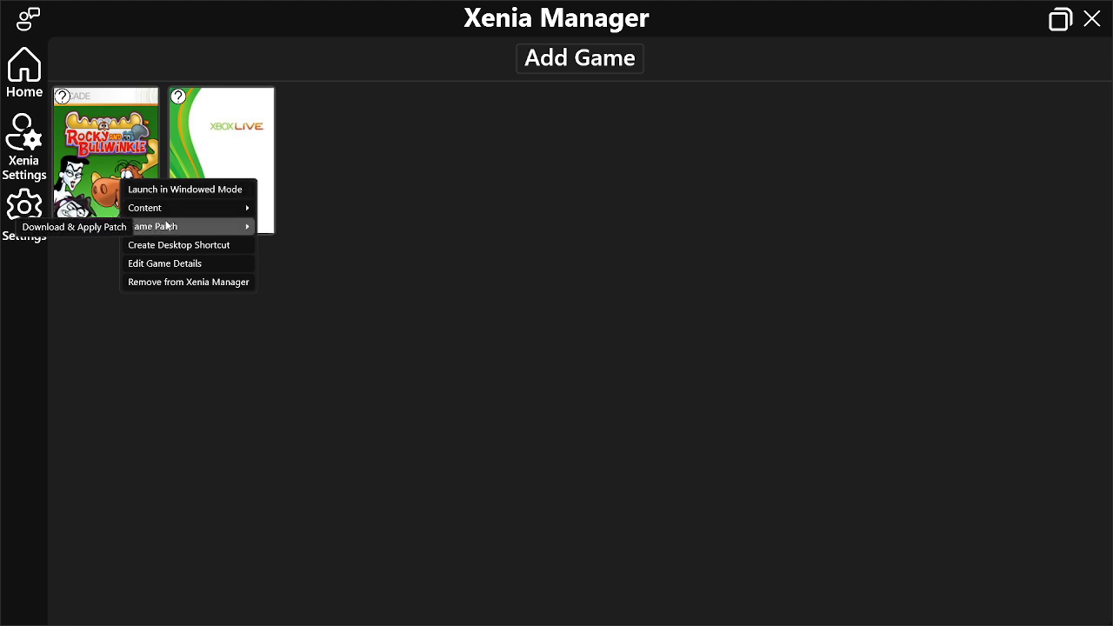
click(28, 150)
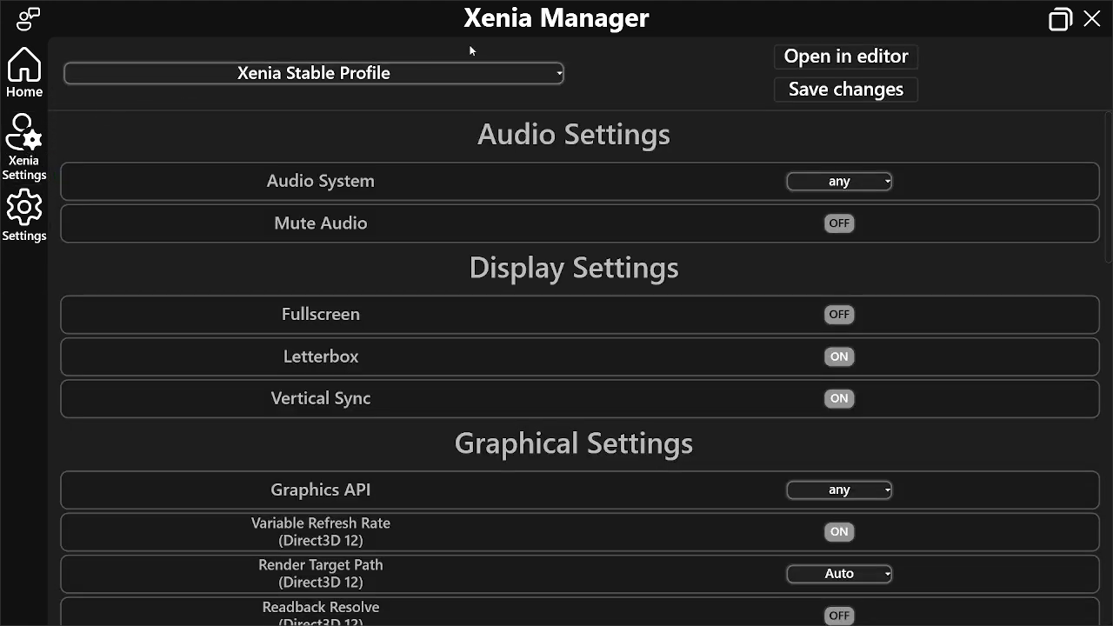
click(420, 79)
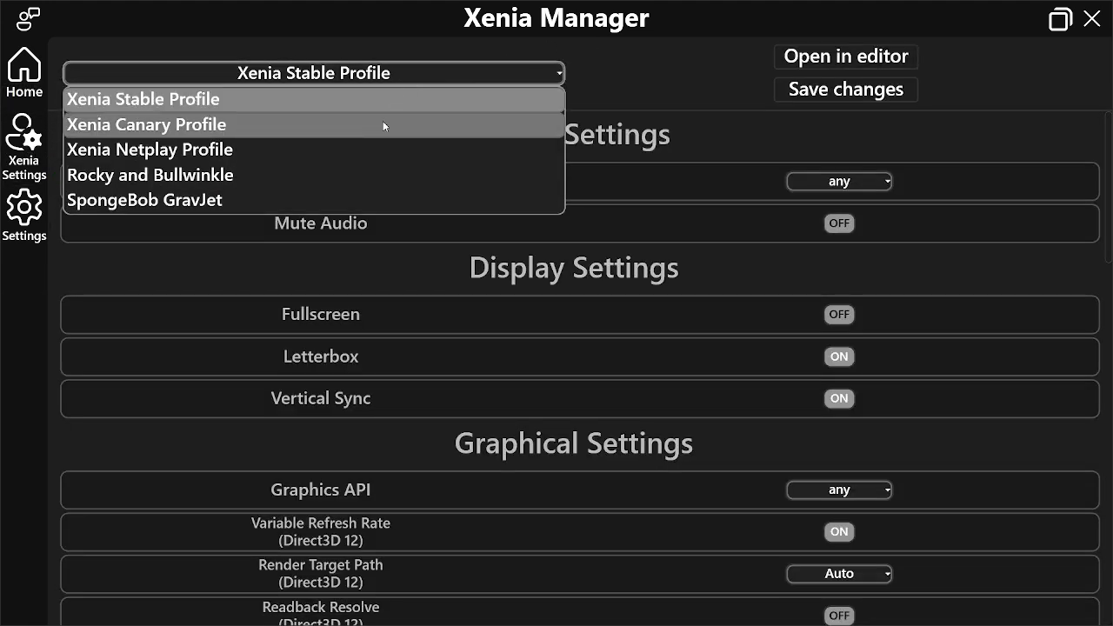
click(382, 122)
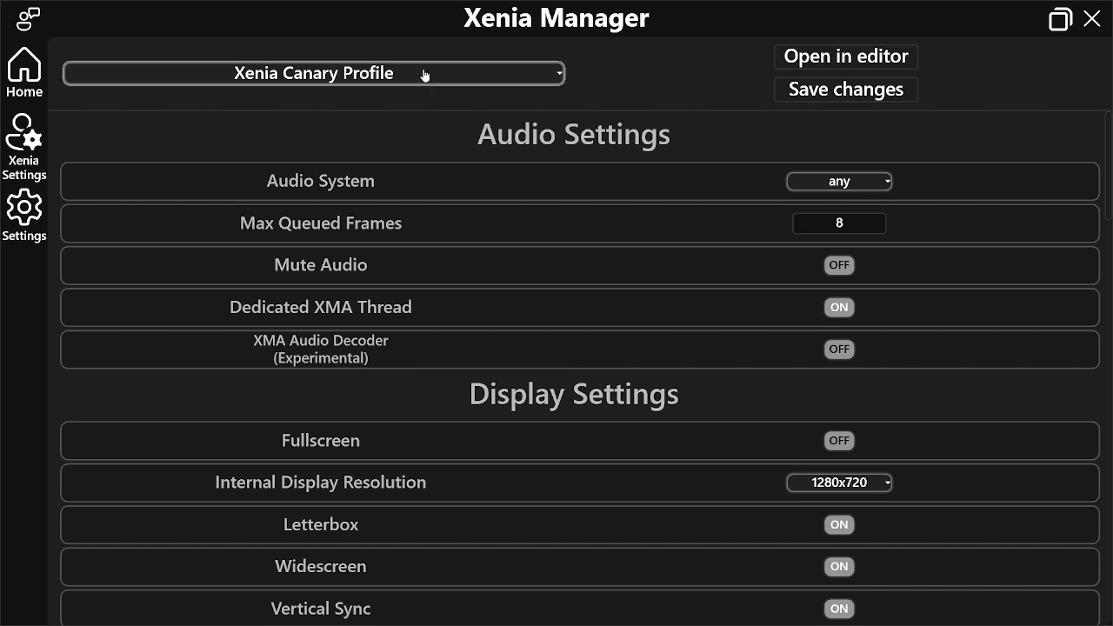
click(422, 76)
click(407, 100)
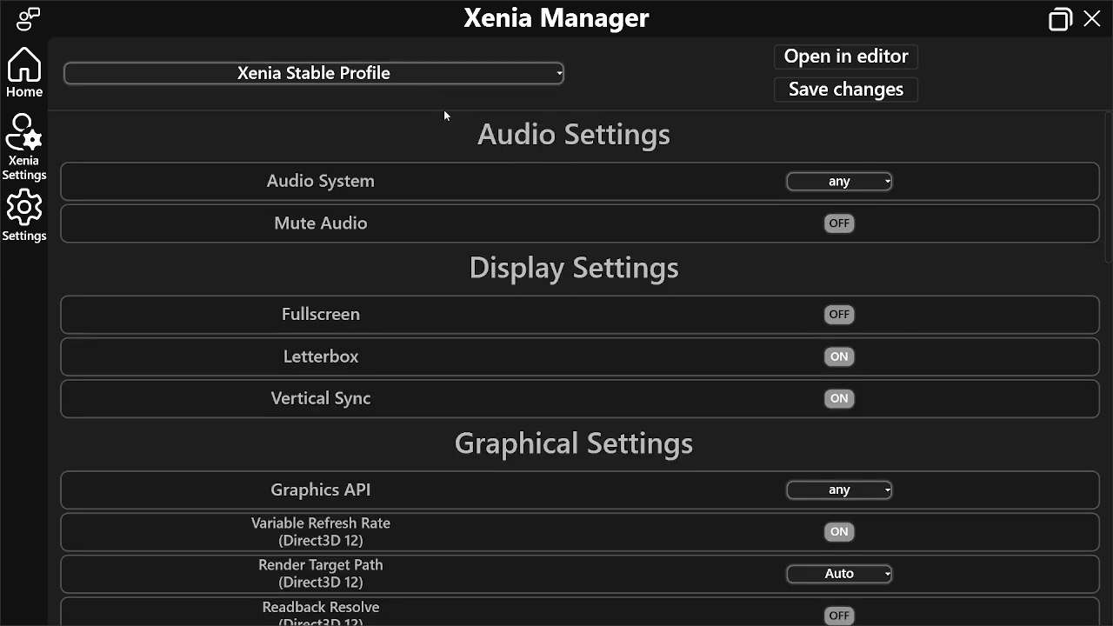
click(400, 76)
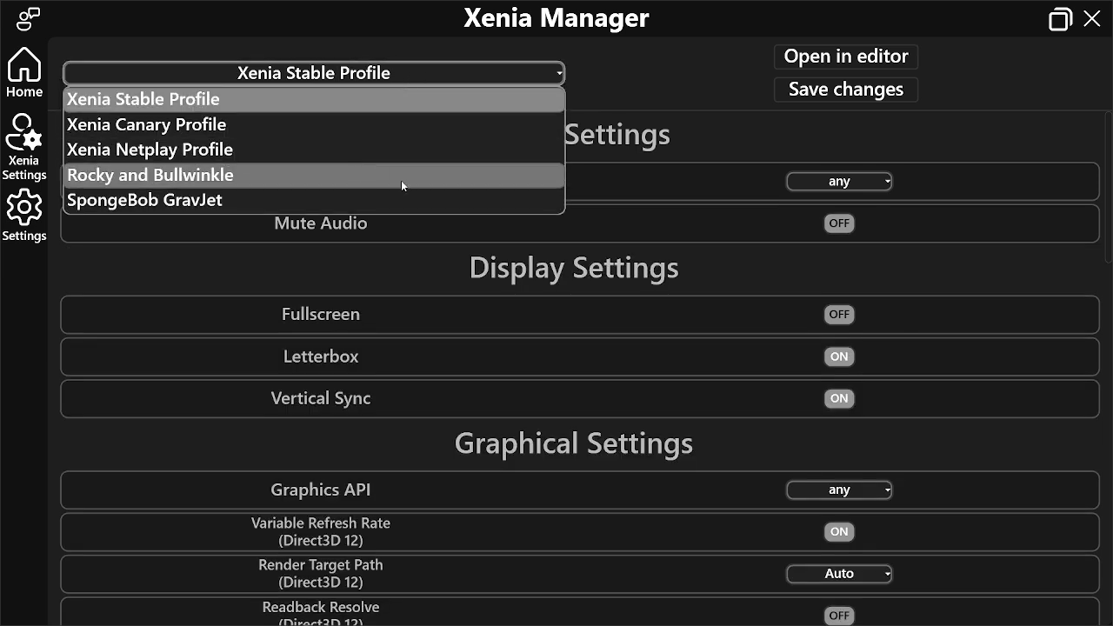
click(670, 87)
Examine the settings of the Xenia Stable Profile from Audio Settings down to Hacks
scroll(628, 295, down, 1)
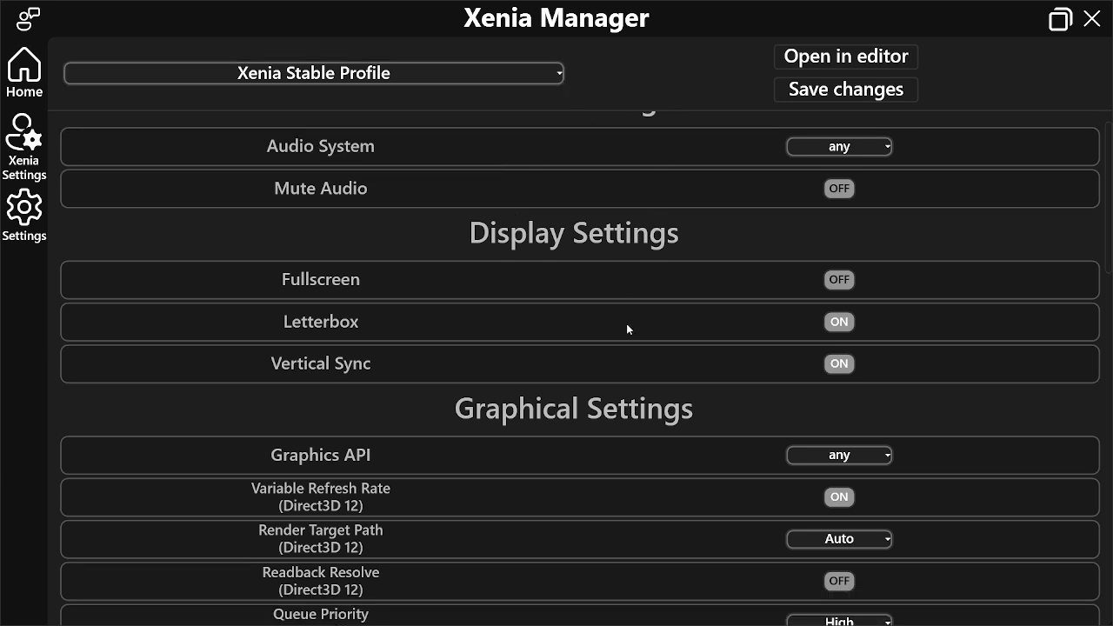
scroll(647, 306, down, 5)
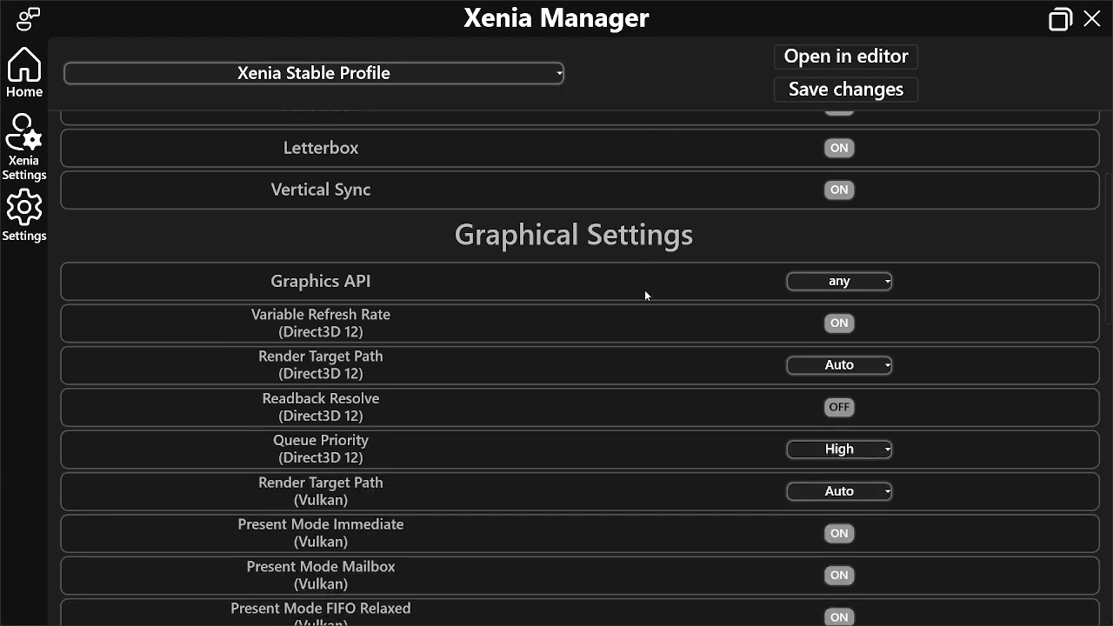
scroll(643, 294, down, 5)
scroll(641, 294, down, 15)
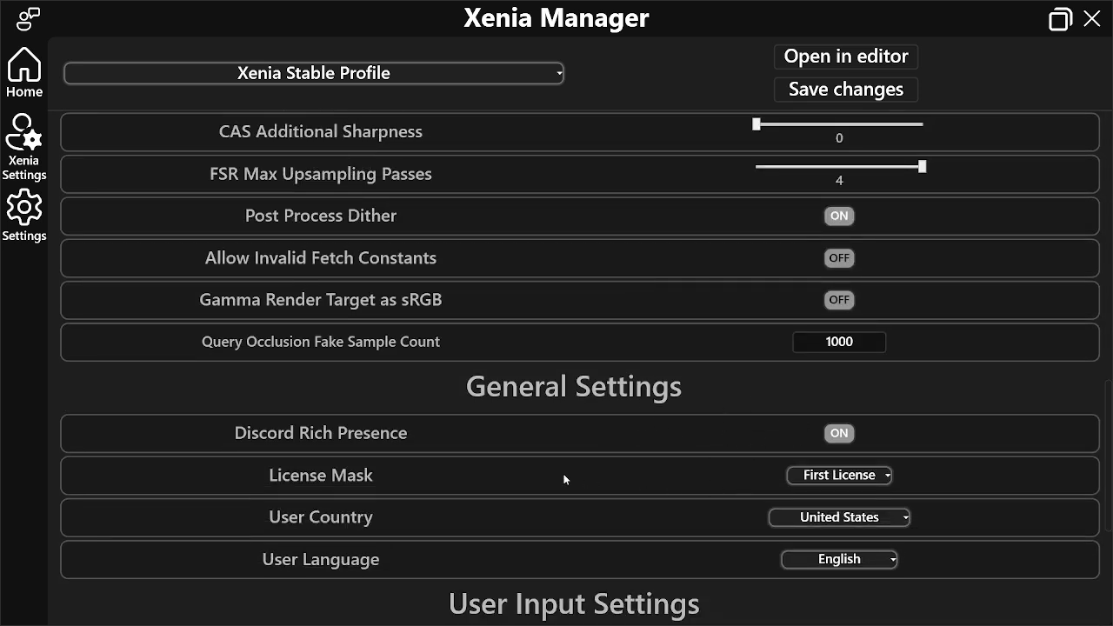
scroll(666, 428, down, 6)
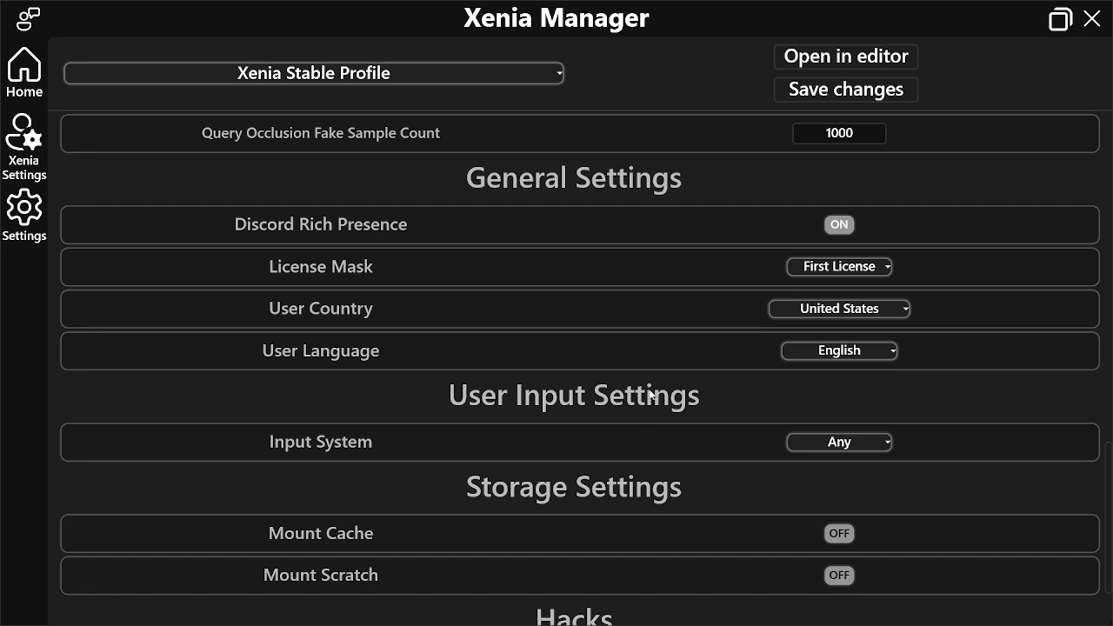
scroll(651, 394, down, 3)
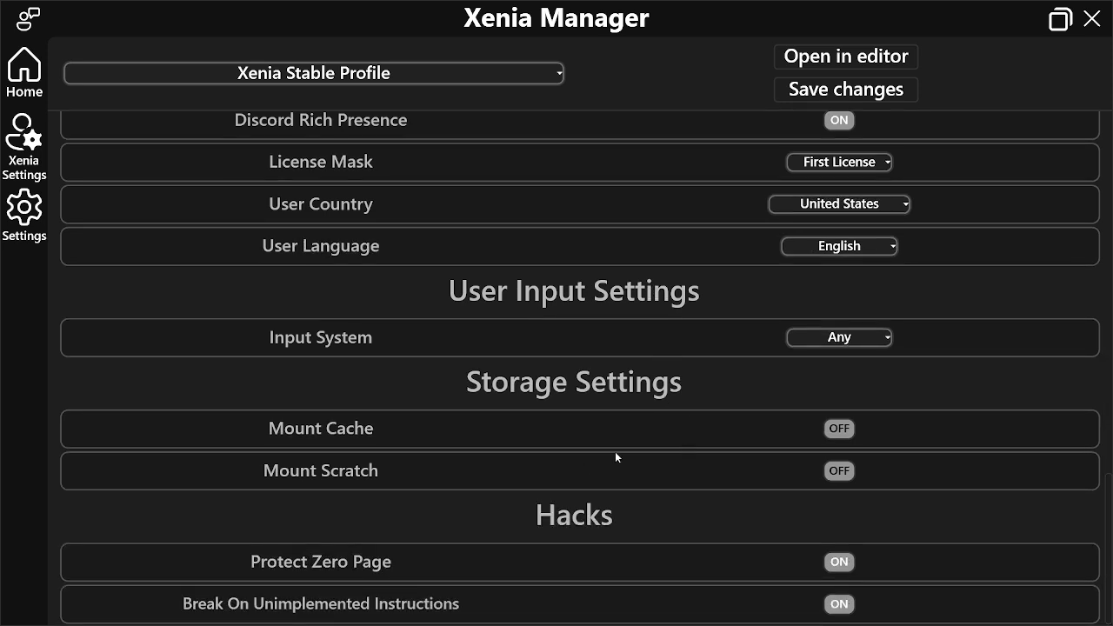
scroll(670, 498, up, 1)
scroll(668, 492, up, 11)
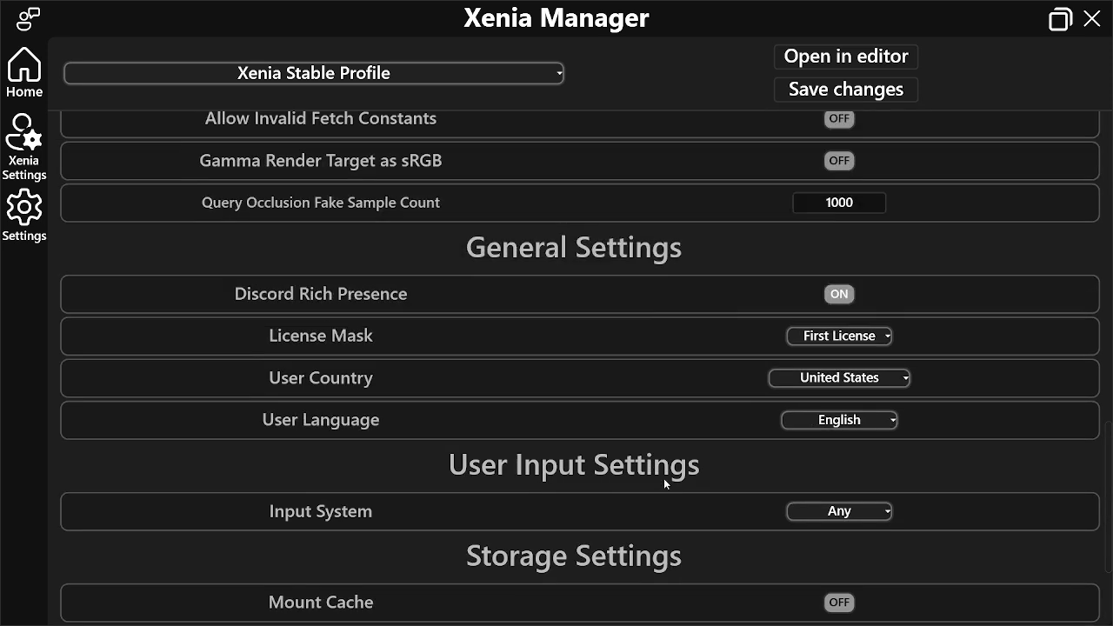
Switch to the Rocky and Bullwinkle profile and review its audio, display and graphical settings
click(401, 75)
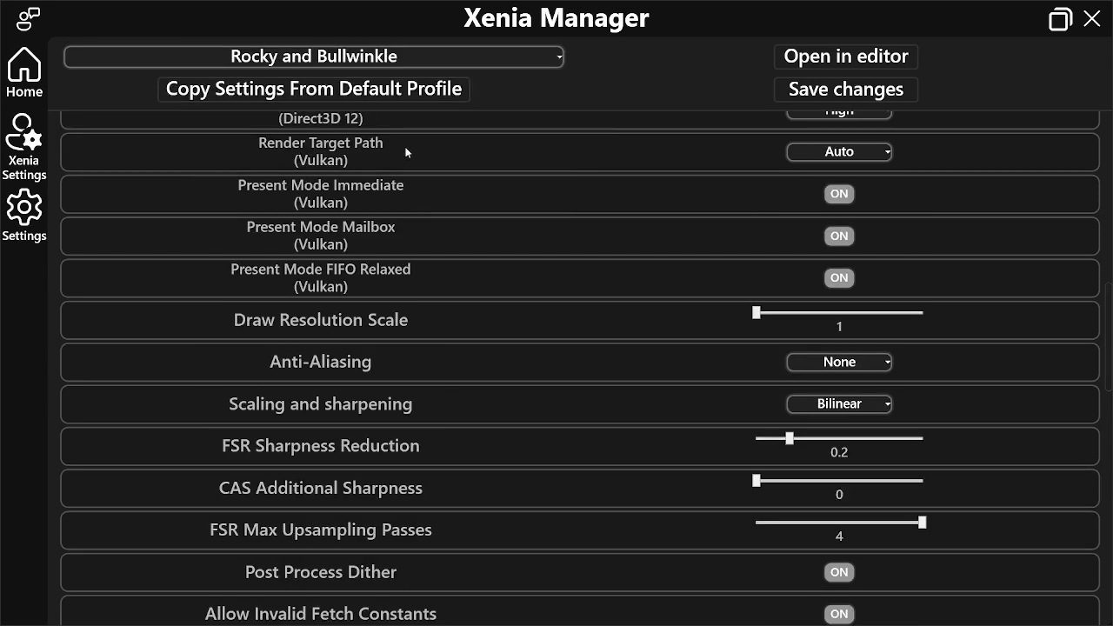
scroll(540, 174, up, 10)
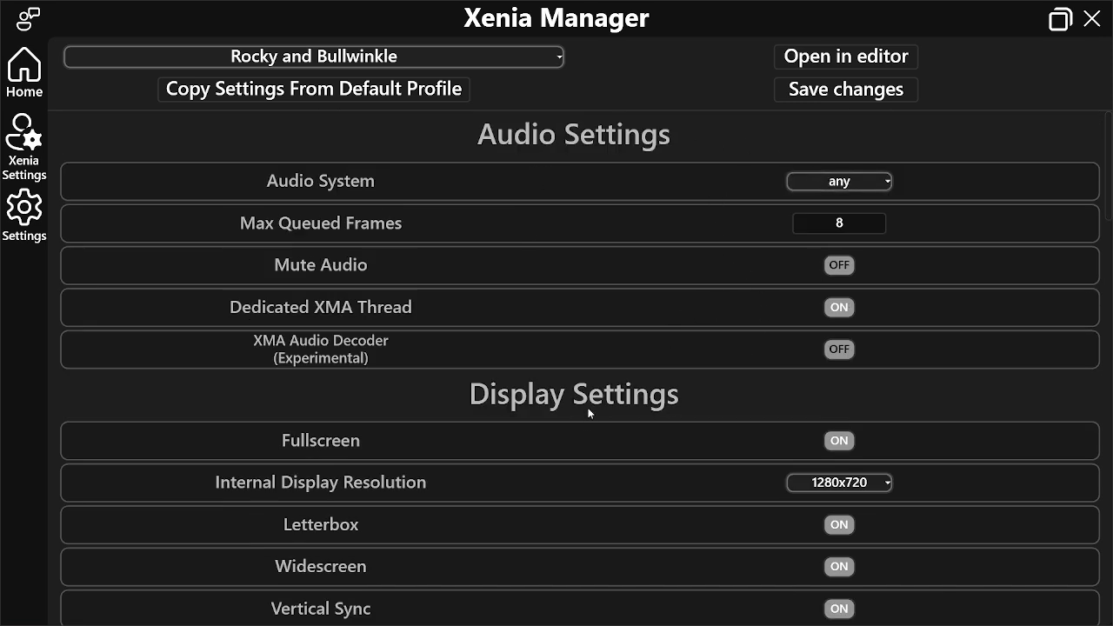
scroll(592, 373, down, 3)
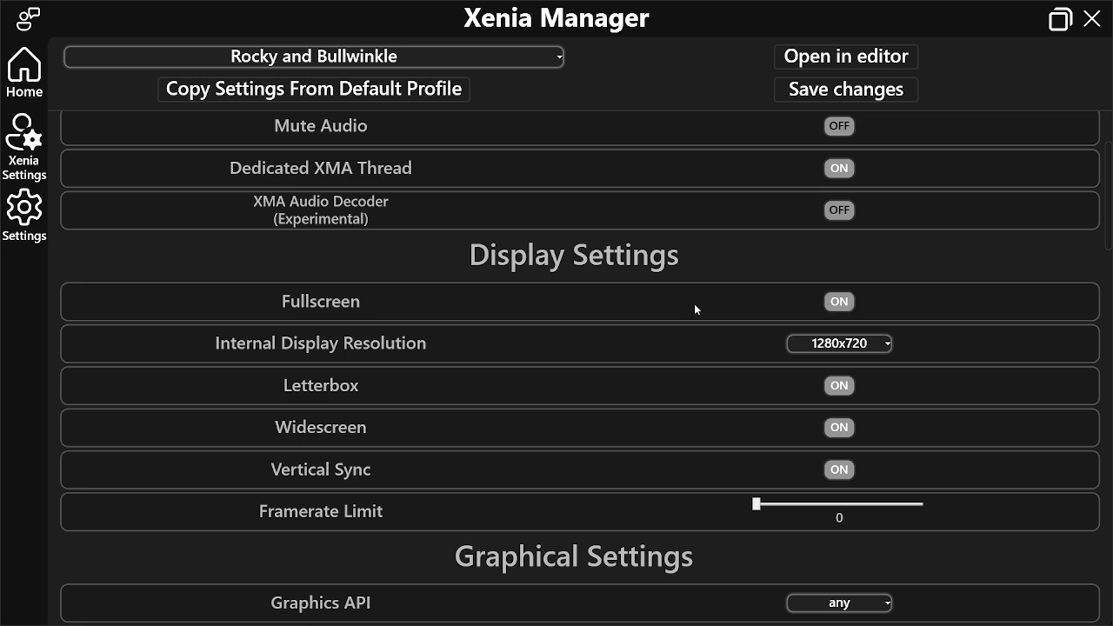
scroll(696, 287, down, 3)
scroll(666, 299, down, 18)
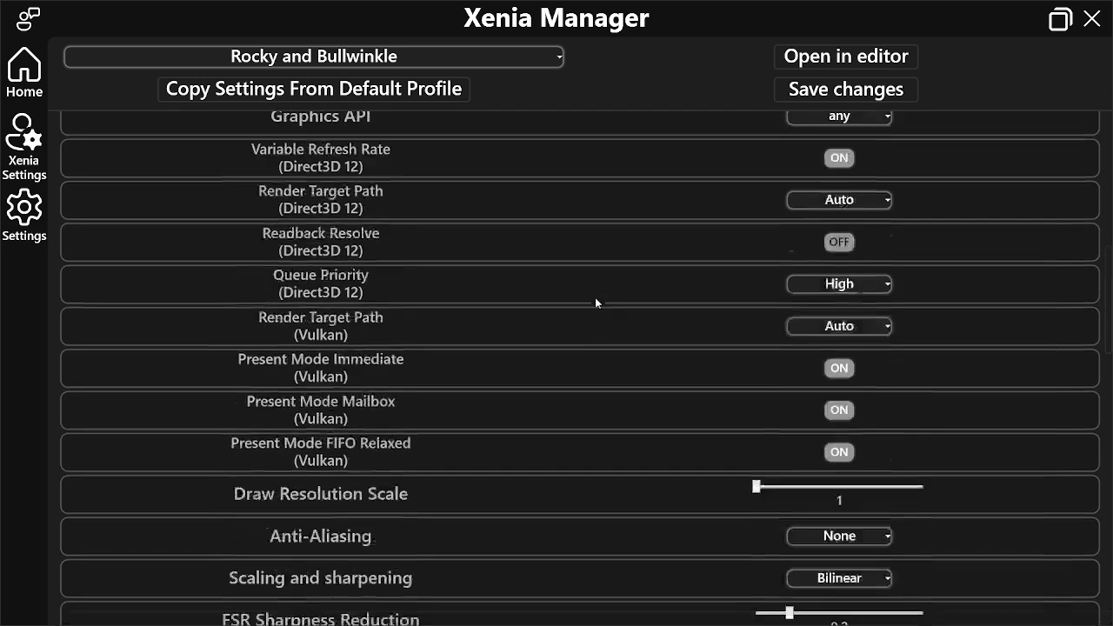
Check the License Mask options under General Settings in the Rocky and Bullwinkle profile
scroll(581, 348, down, 10)
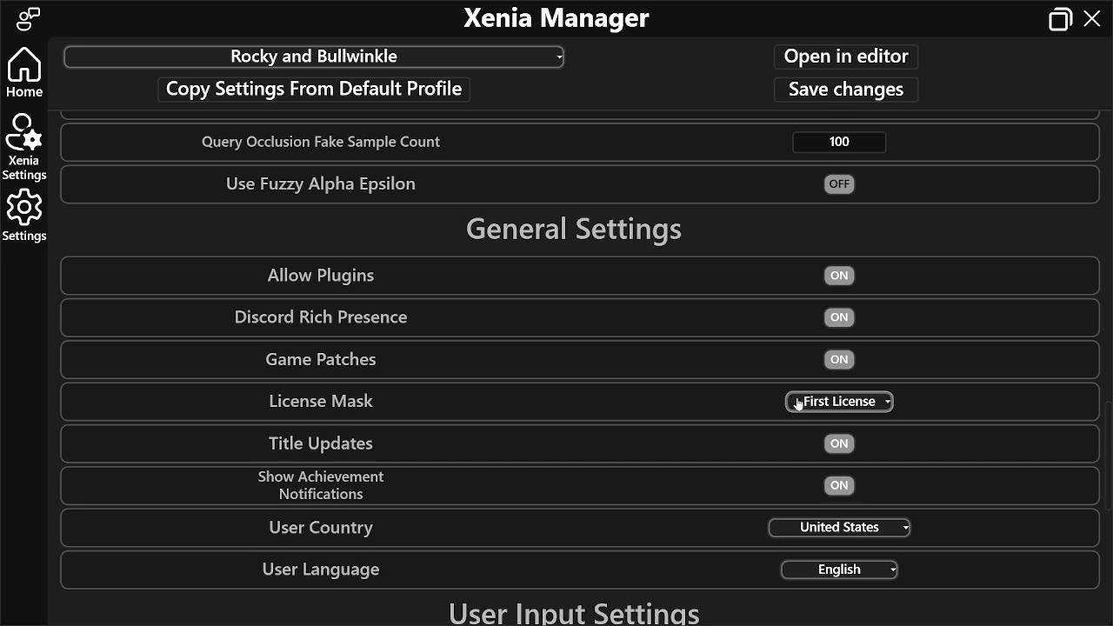
scroll(748, 378, down, 2)
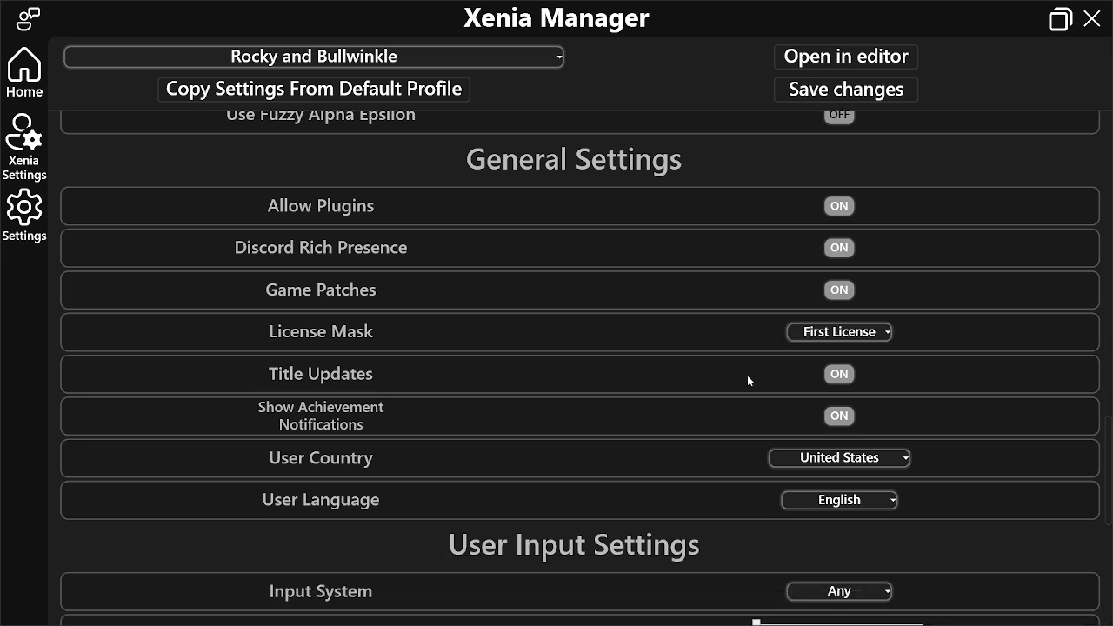
click(810, 339)
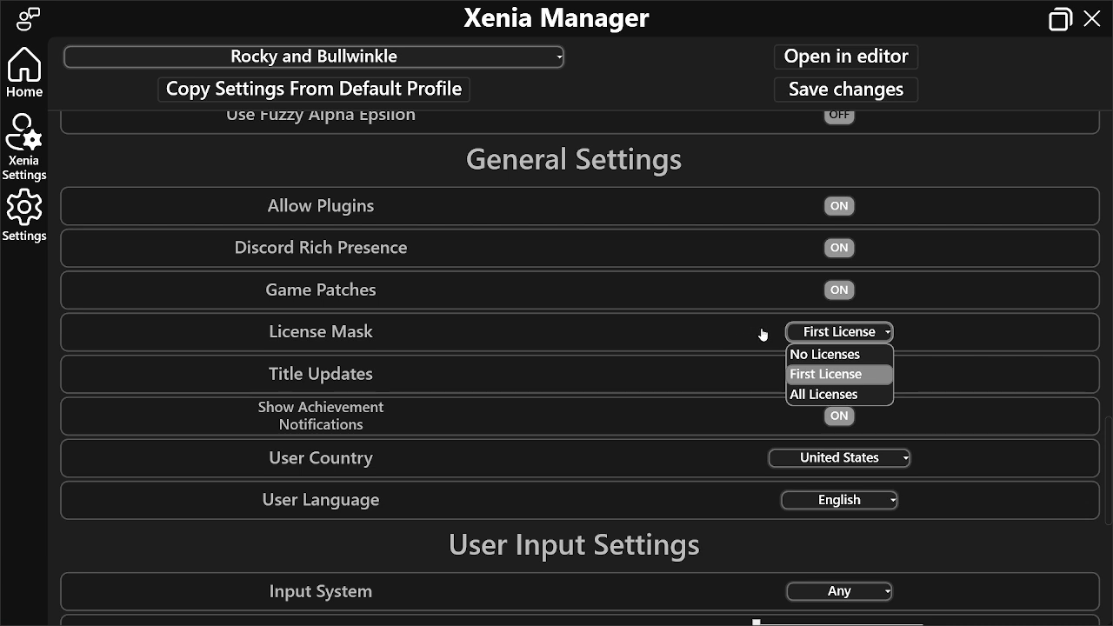
click(809, 334)
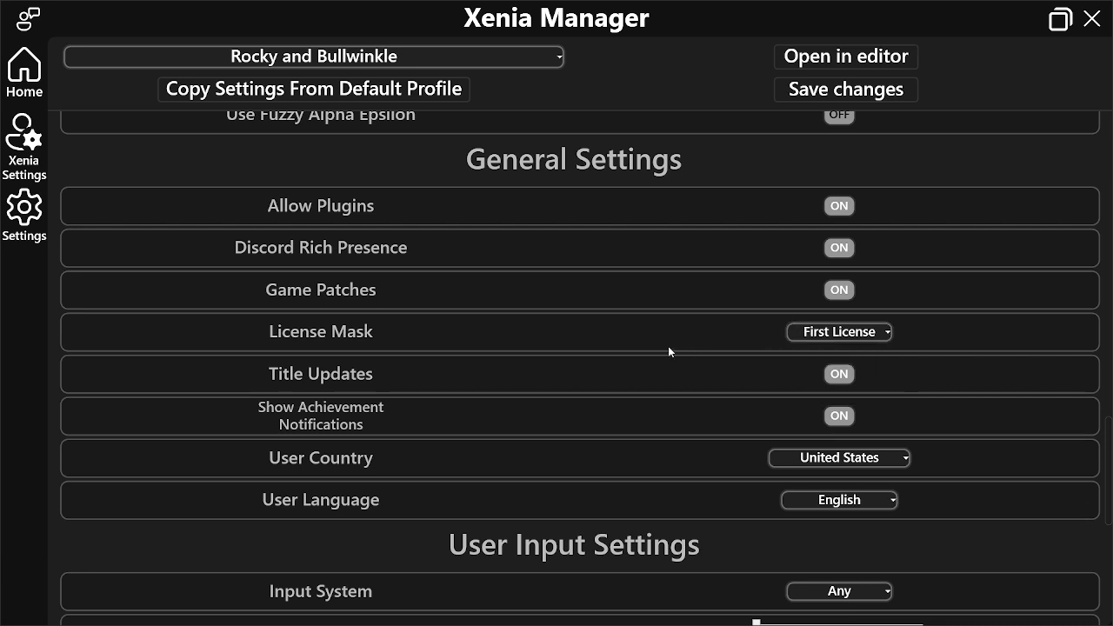
Check the Input System options and the remaining settings of the Rocky and Bullwinkle profile, and return to the game library
scroll(679, 374, down, 1)
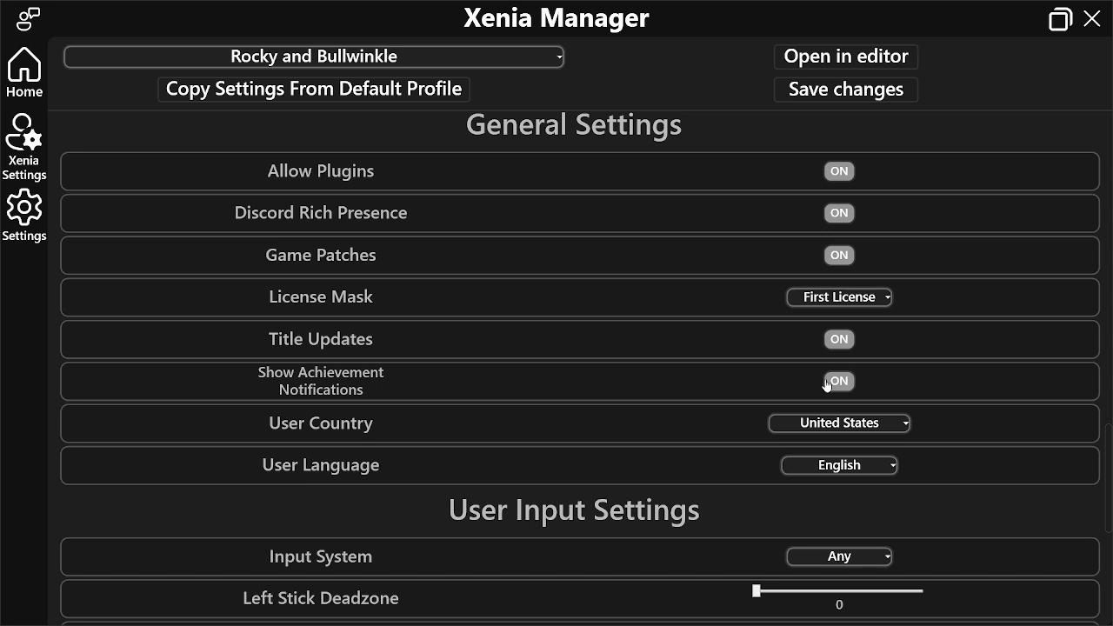
scroll(716, 378, down, 1)
scroll(716, 379, down, 7)
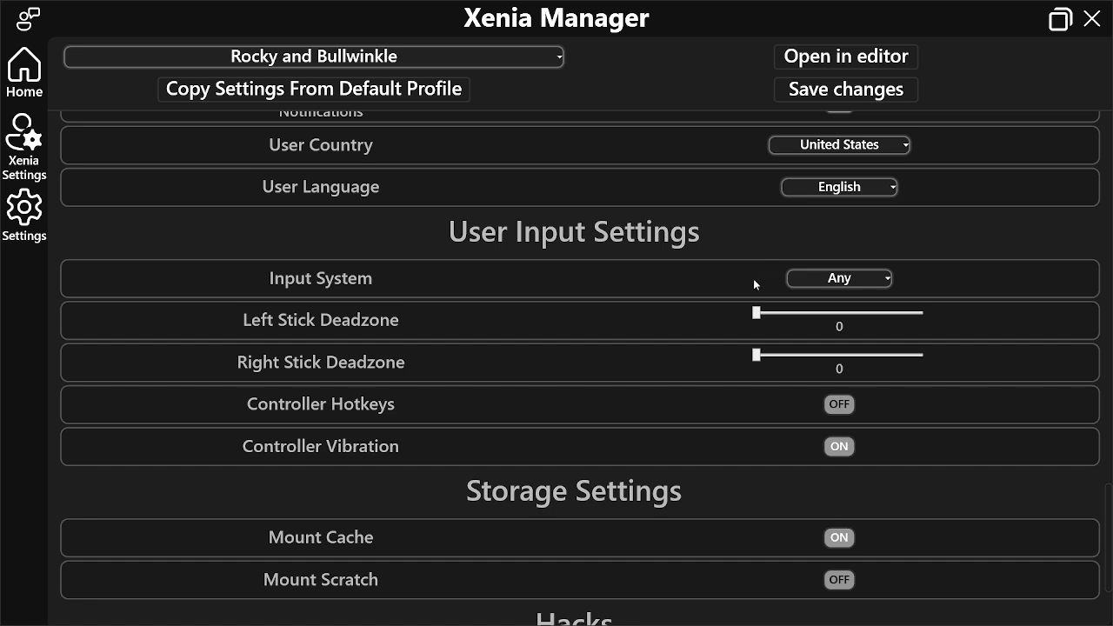
click(832, 280)
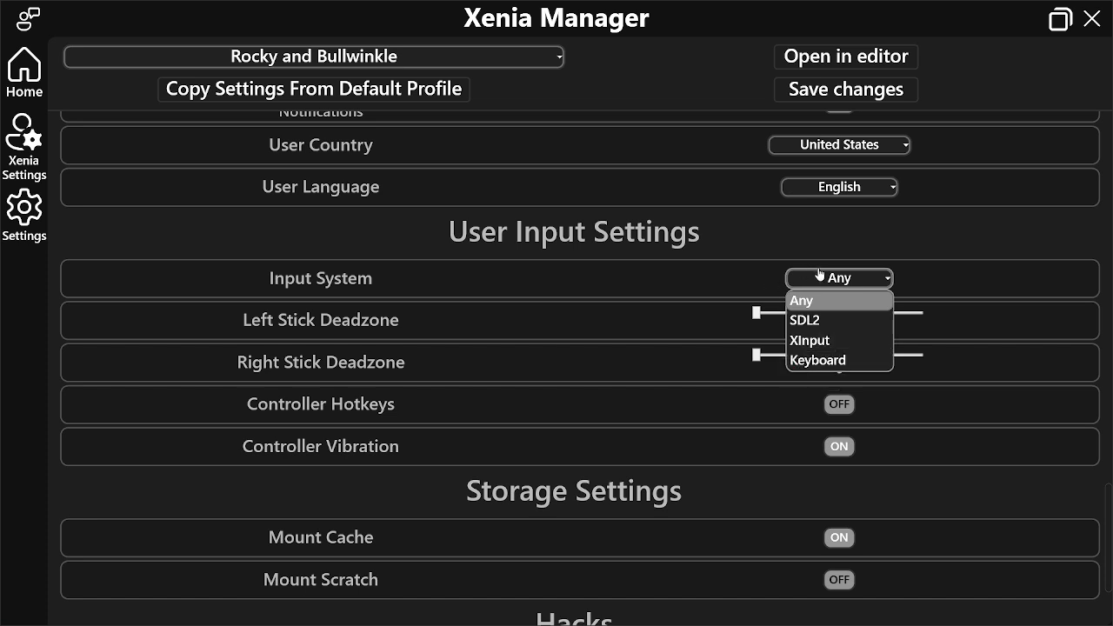
click(820, 275)
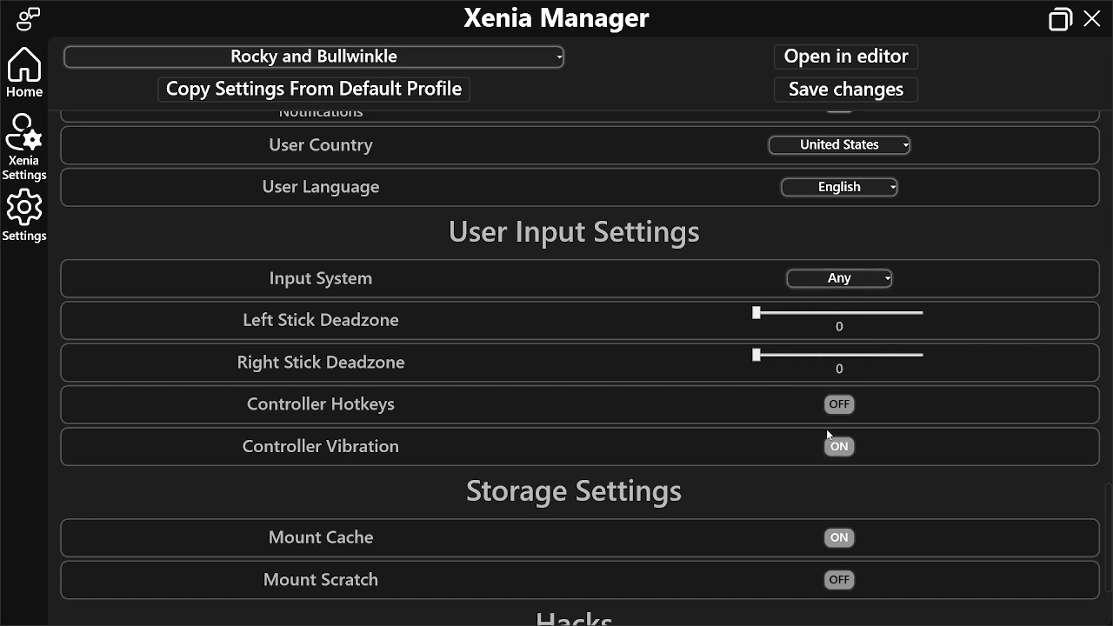
scroll(820, 449, down, 3)
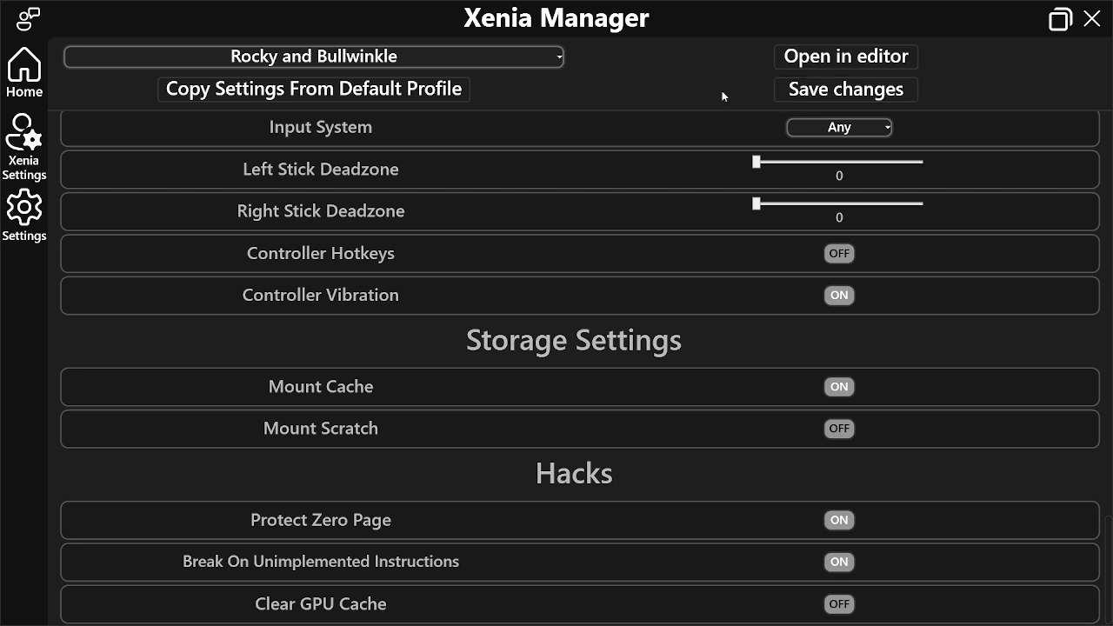
click(46, 92)
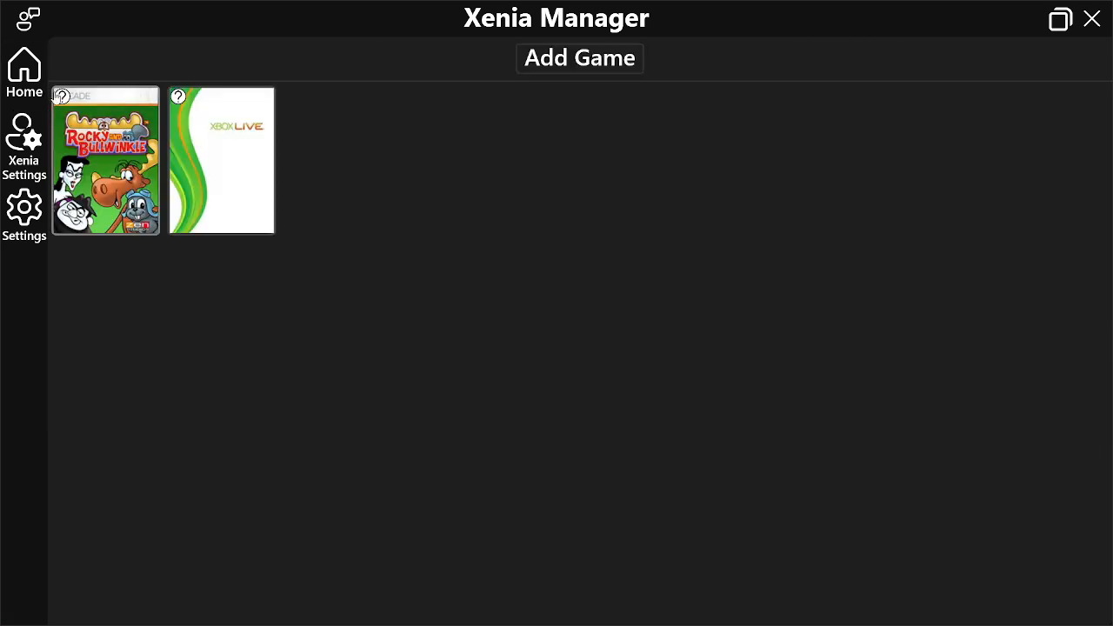
Check the available actions for Rocky and Bullwinkle, including desktop shortcut creation, and close Xenia Manager
right_click(117, 154)
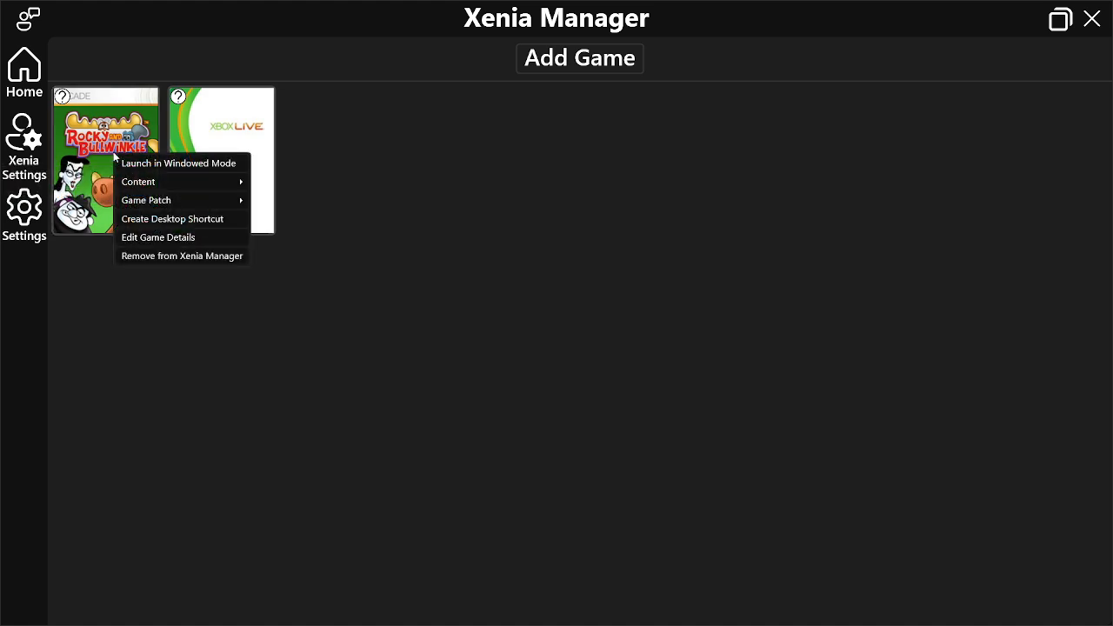
mouse_move(132, 183)
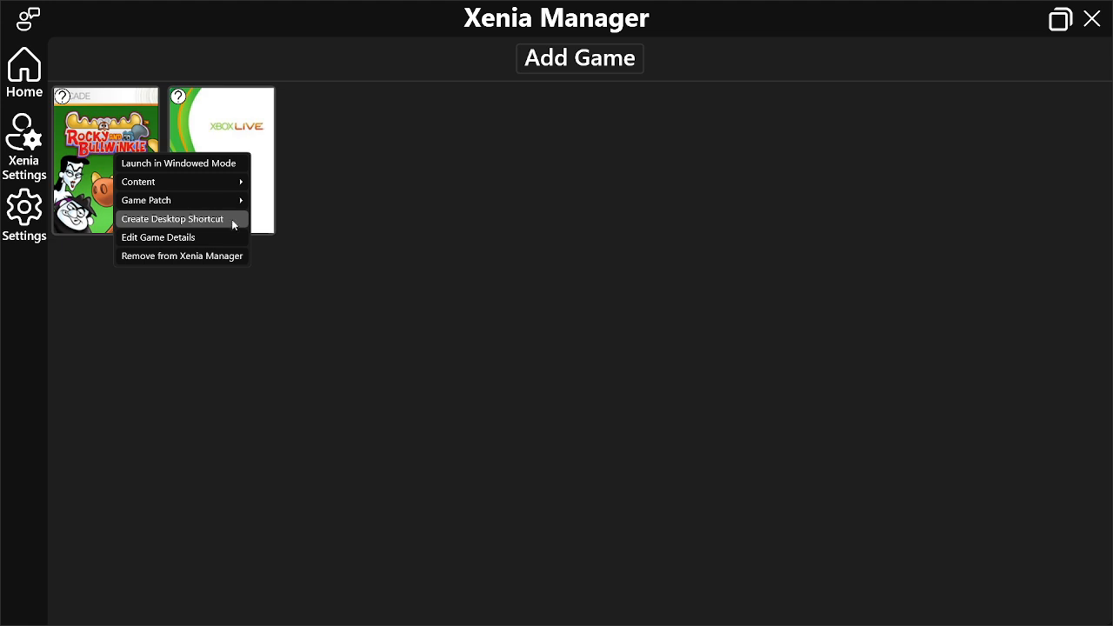
click(443, 256)
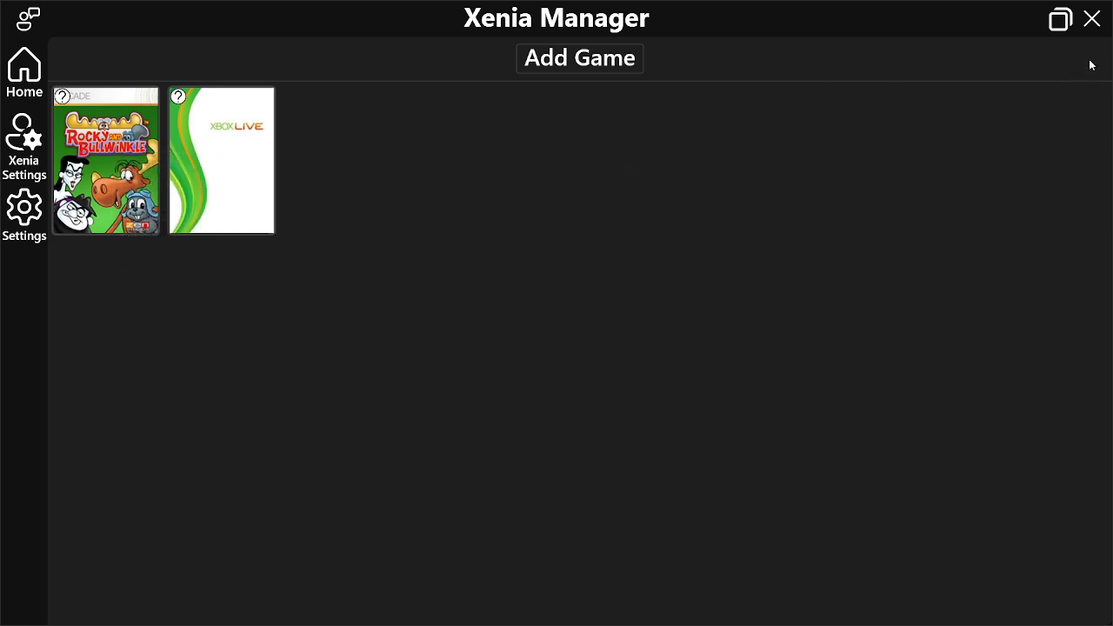
click(1091, 19)
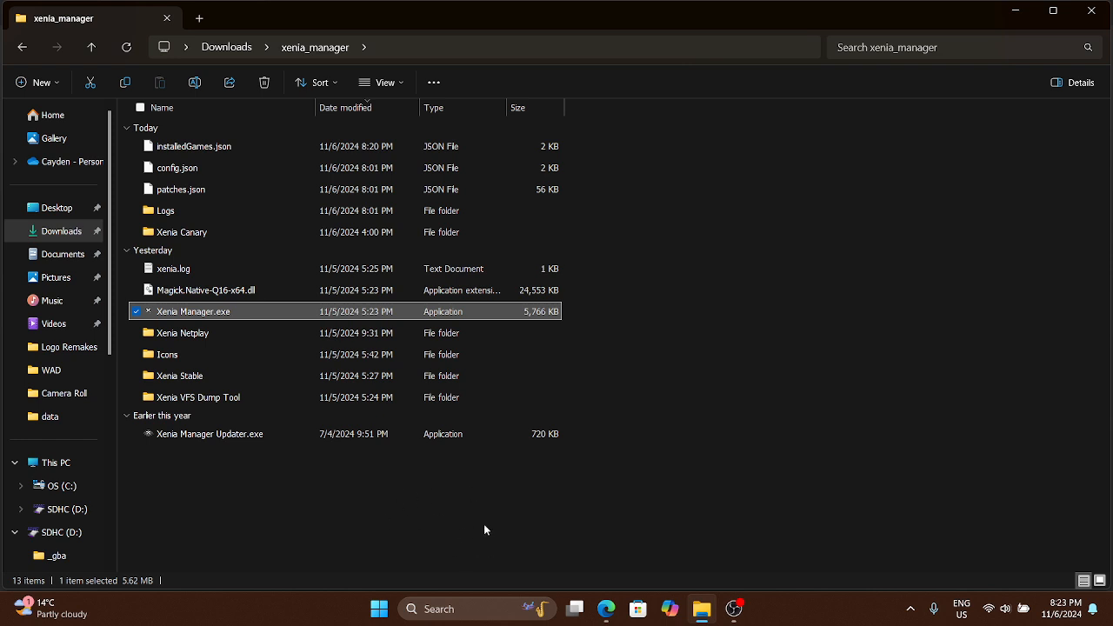
Open the dshidmini_v2.2.282.0 folder in Downloads and select DSHMC.exe
click(339, 479)
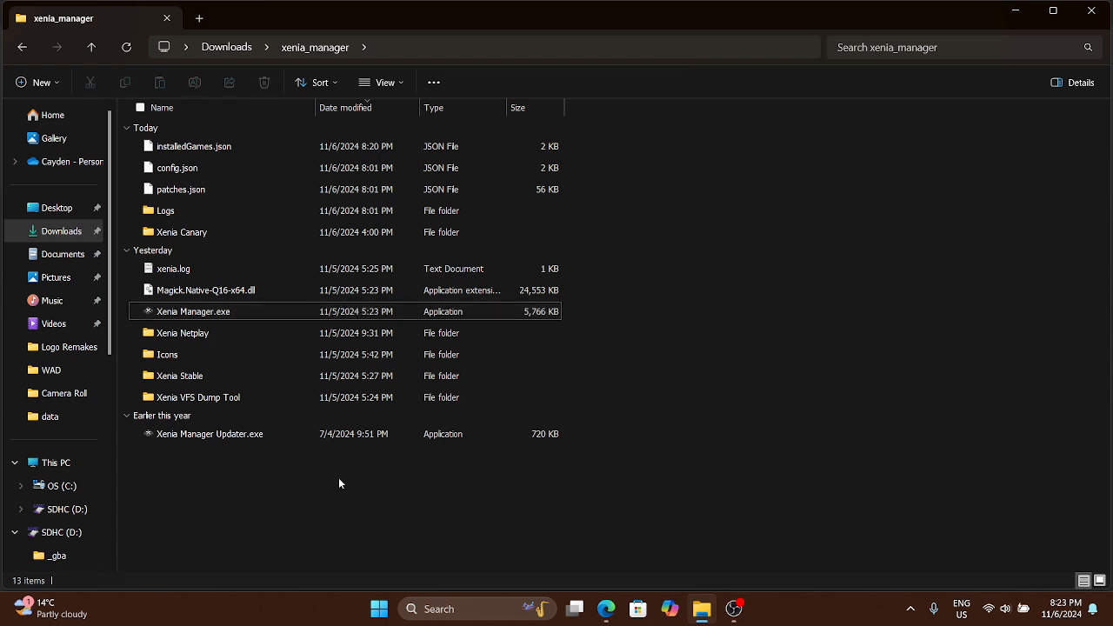
click(61, 233)
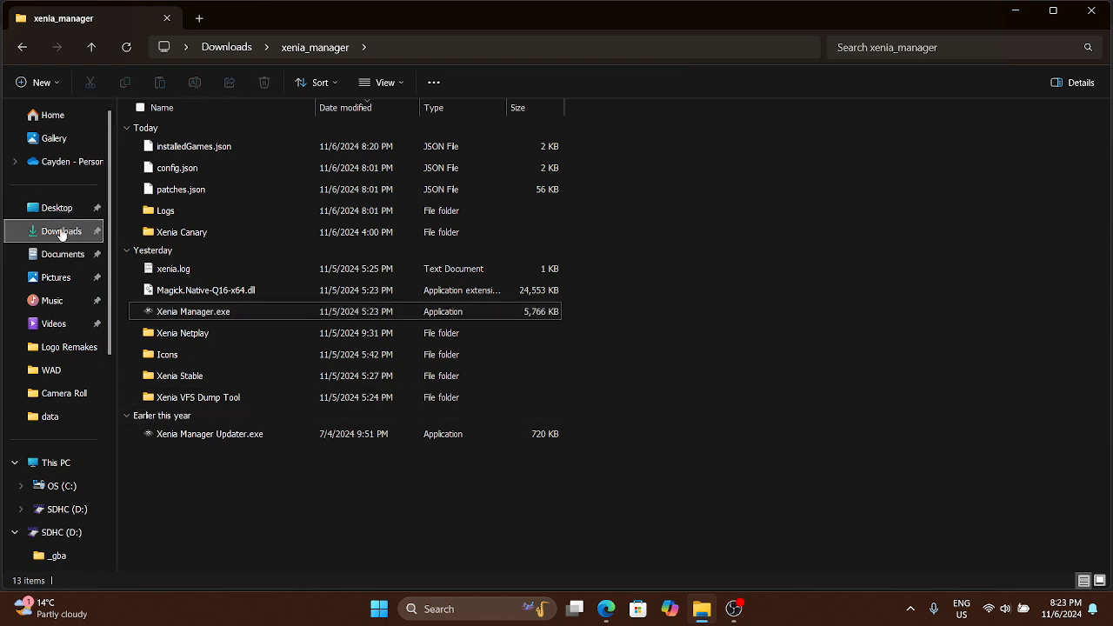
scroll(367, 292, down, 5)
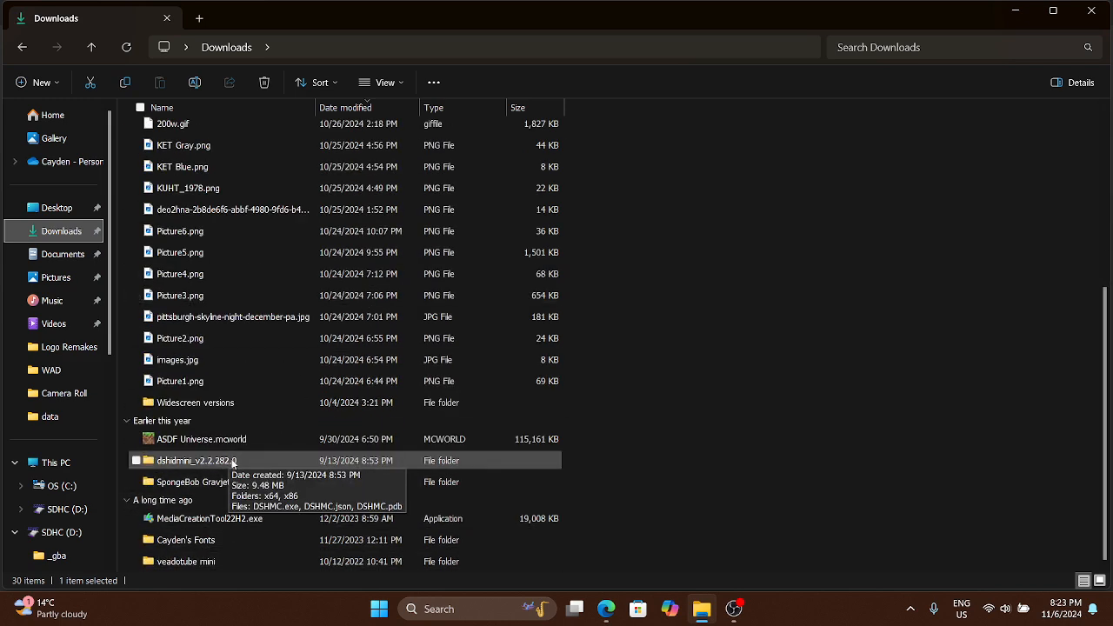
double_click(233, 462)
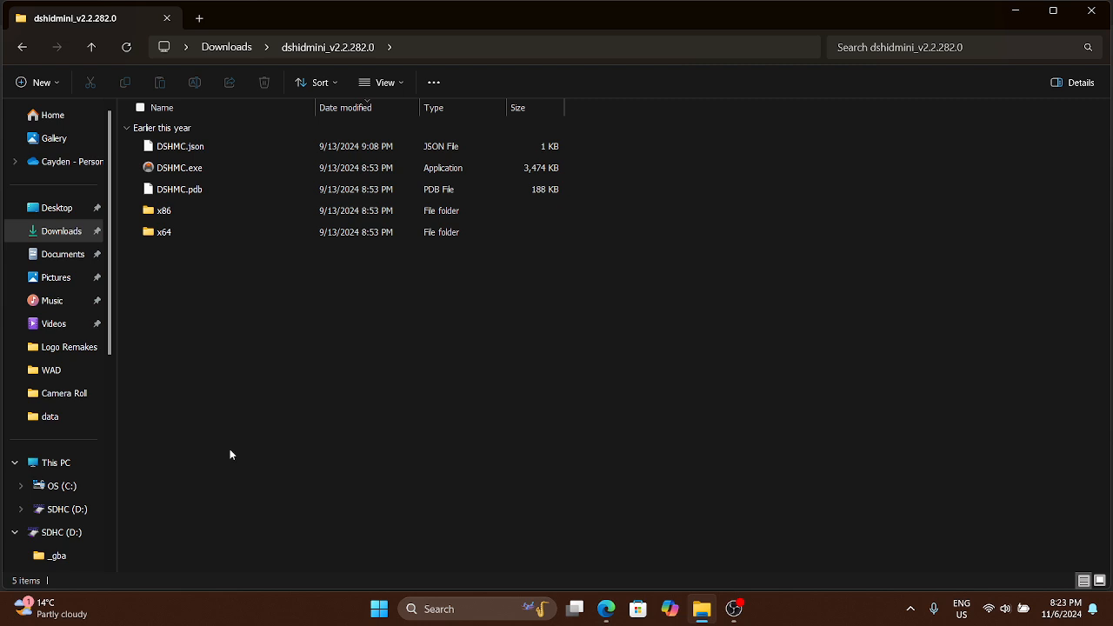
click(232, 170)
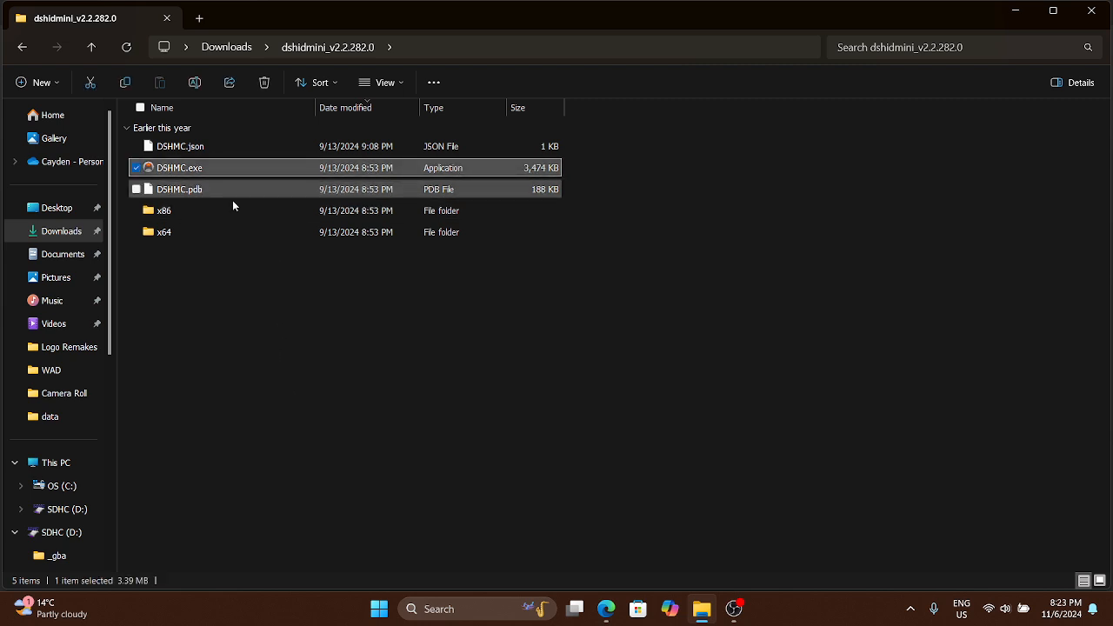
Look through the x64 folder and its dshidmini subfolder, and return to the dshidmini_v2.2.282.0 folder
double_click(214, 233)
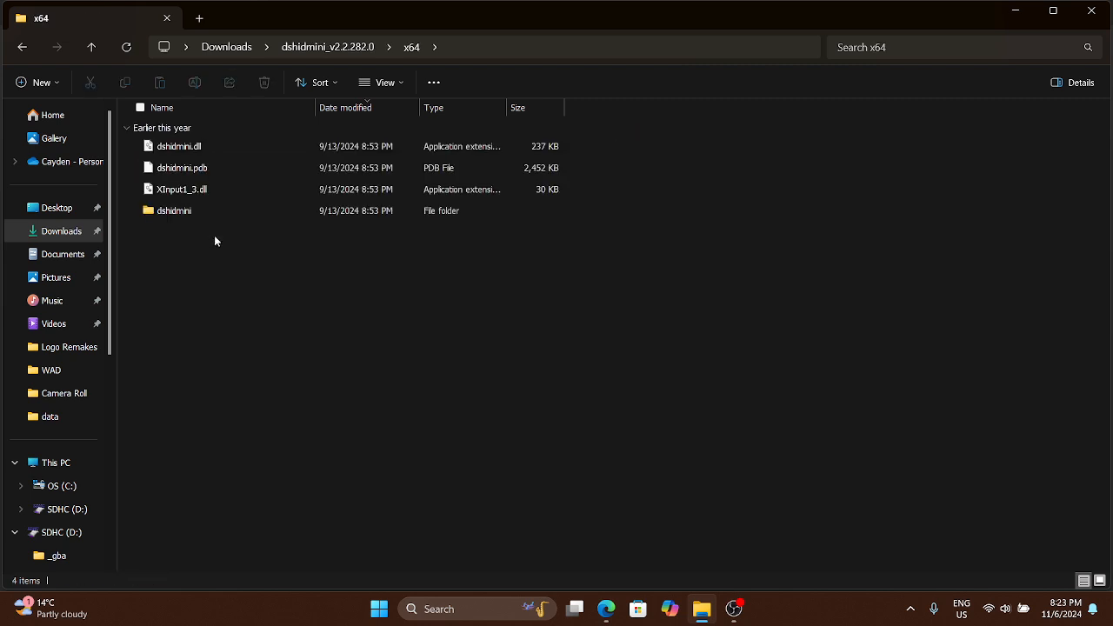
double_click(210, 212)
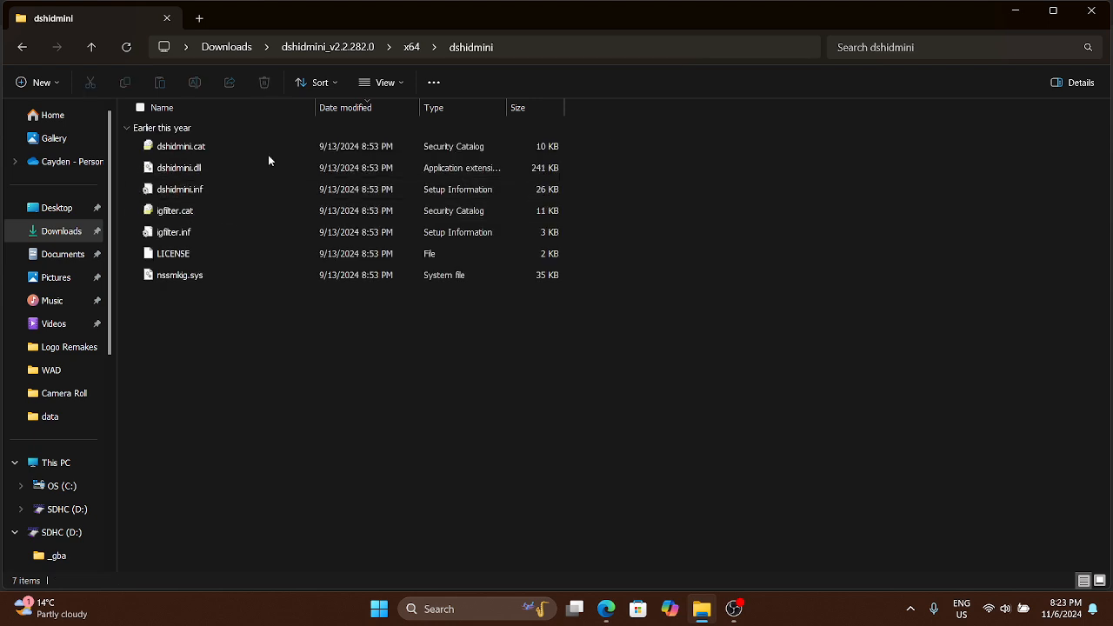
click(341, 46)
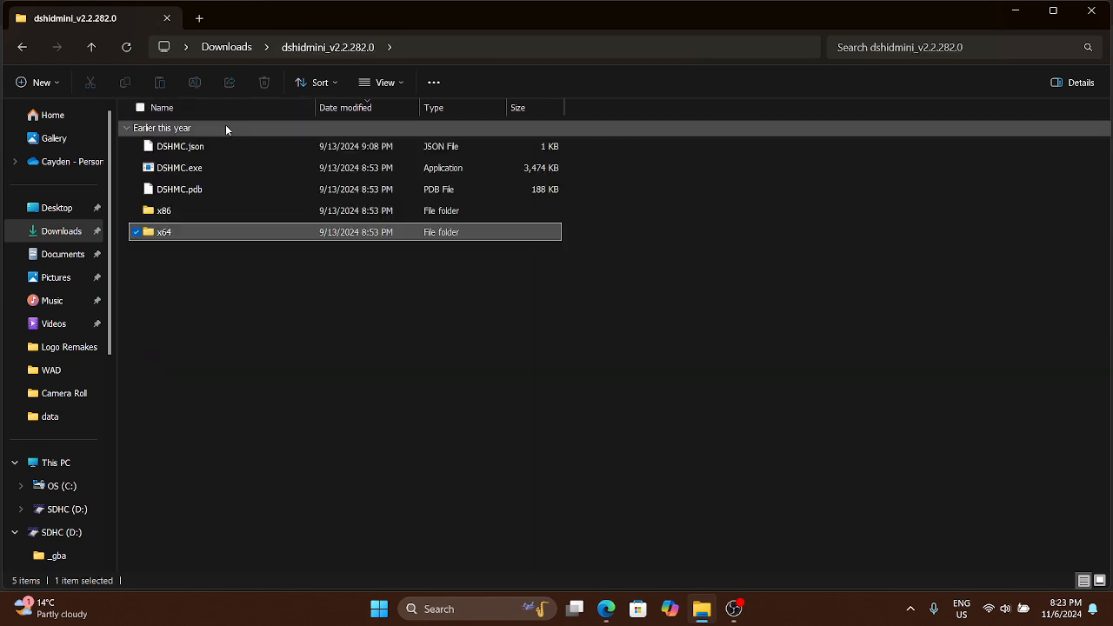
Run DSHMC.exe as administrator and allow it to start
right_click(192, 169)
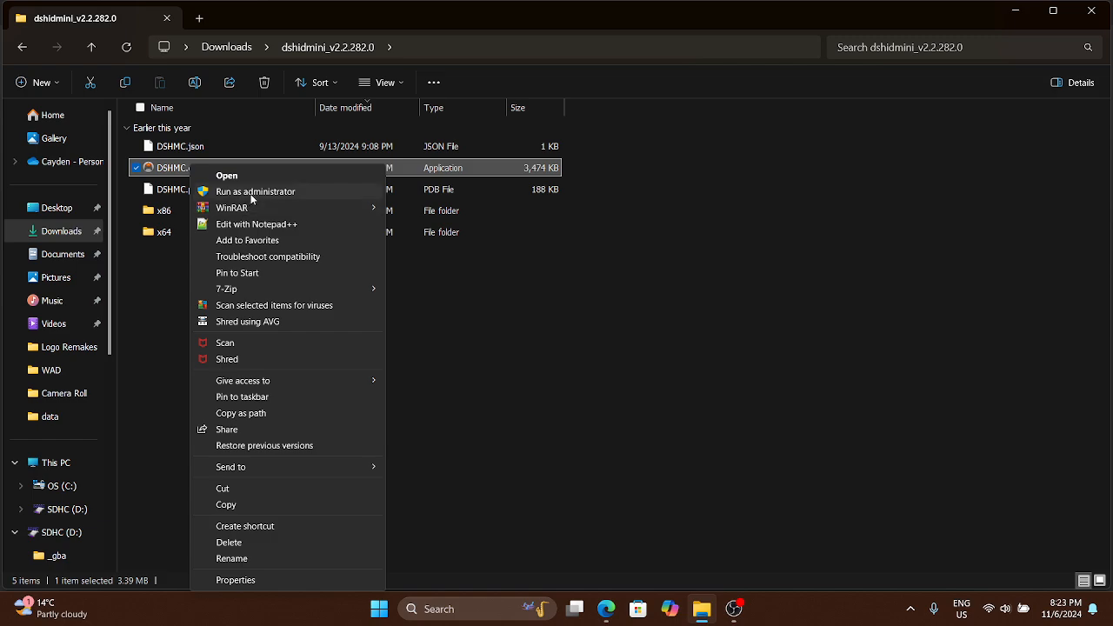
click(253, 193)
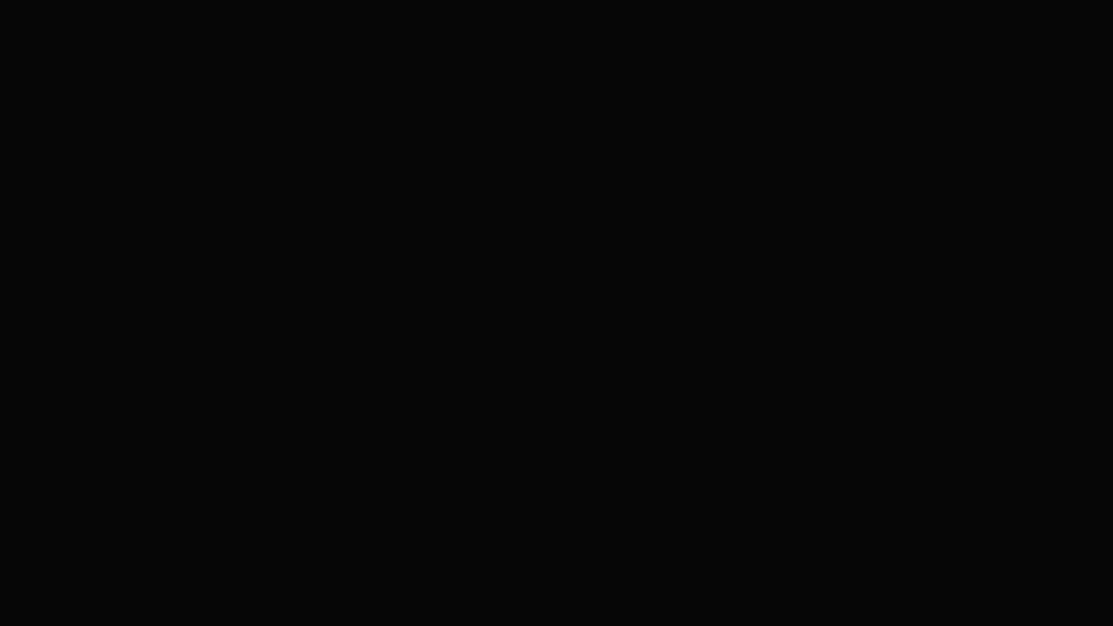
click(489, 385)
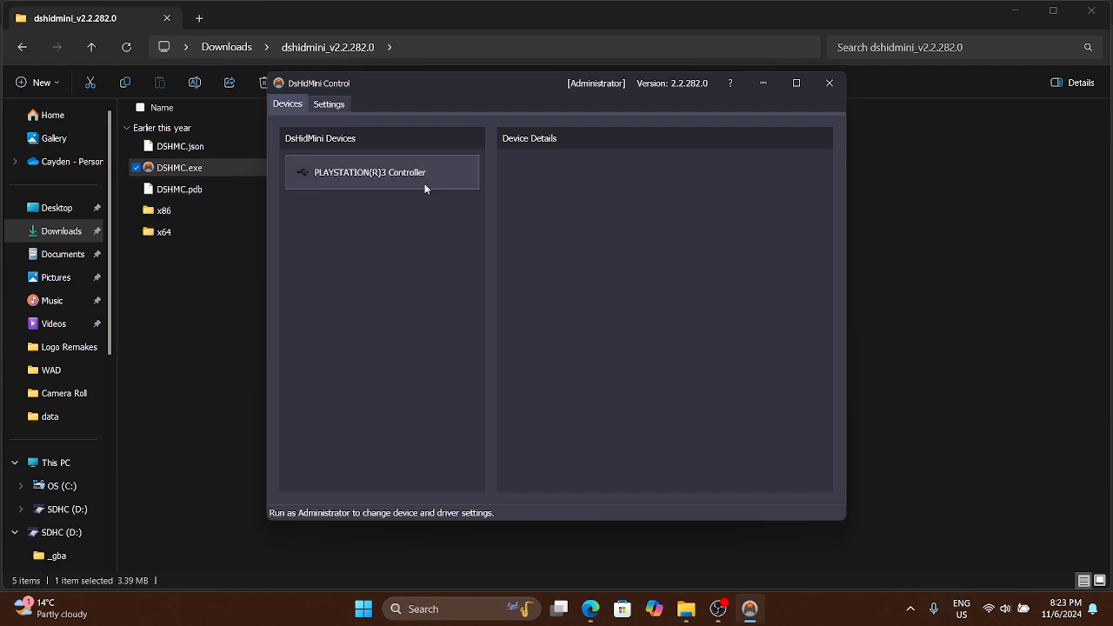
Check the PLAYSTATION(R)3 Controller's HID device mode options and the driver settings in DsHidMini Control, and close the tool
click(418, 183)
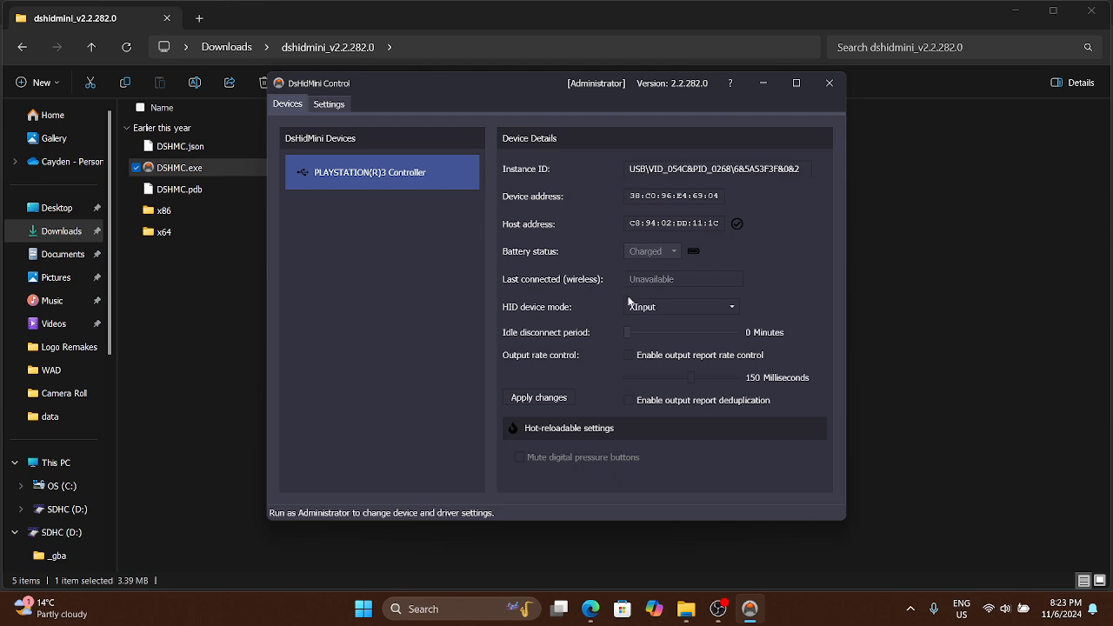
click(673, 307)
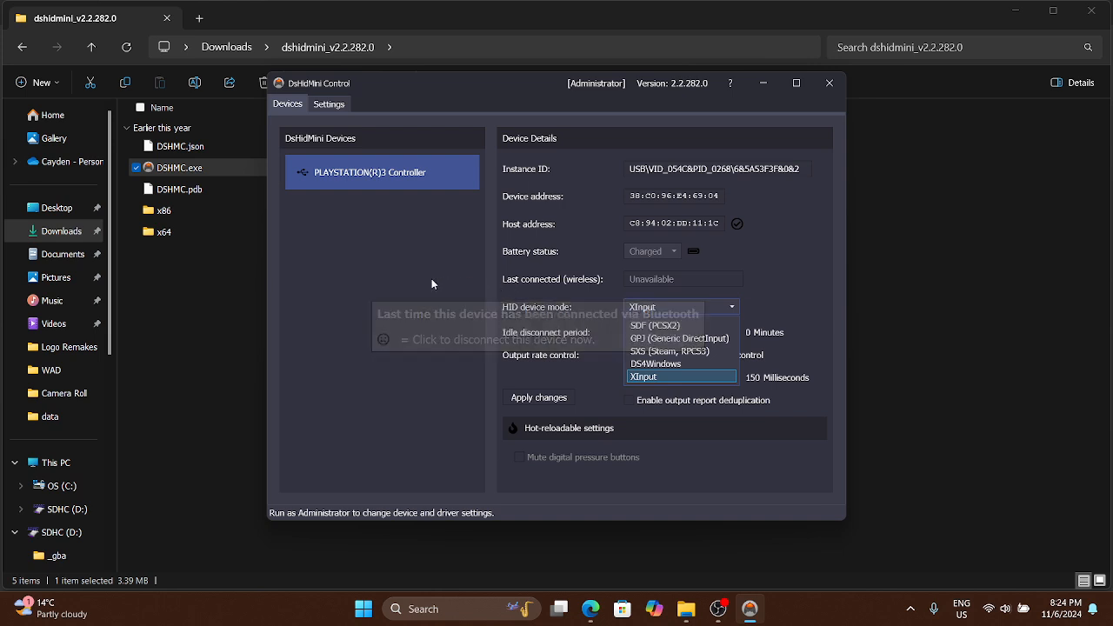
click(399, 292)
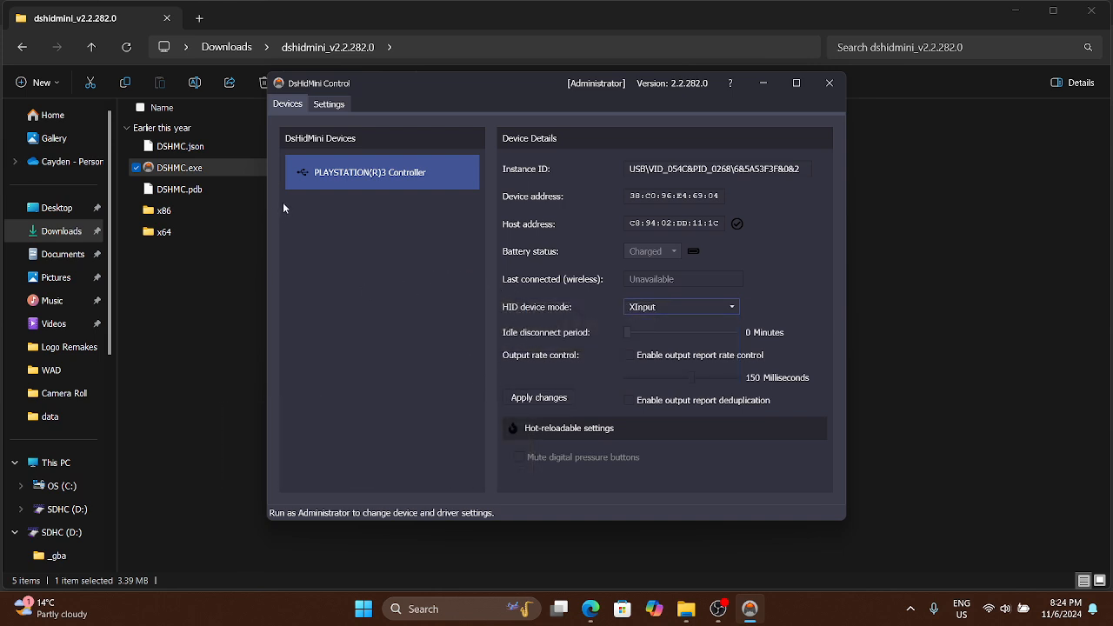
click(344, 103)
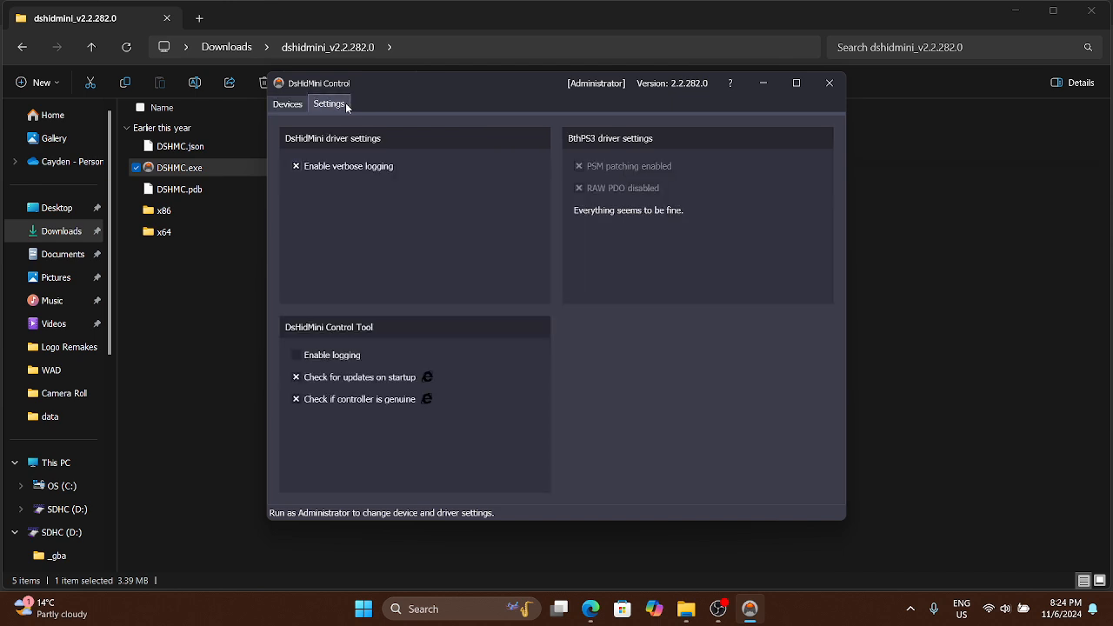
click(831, 84)
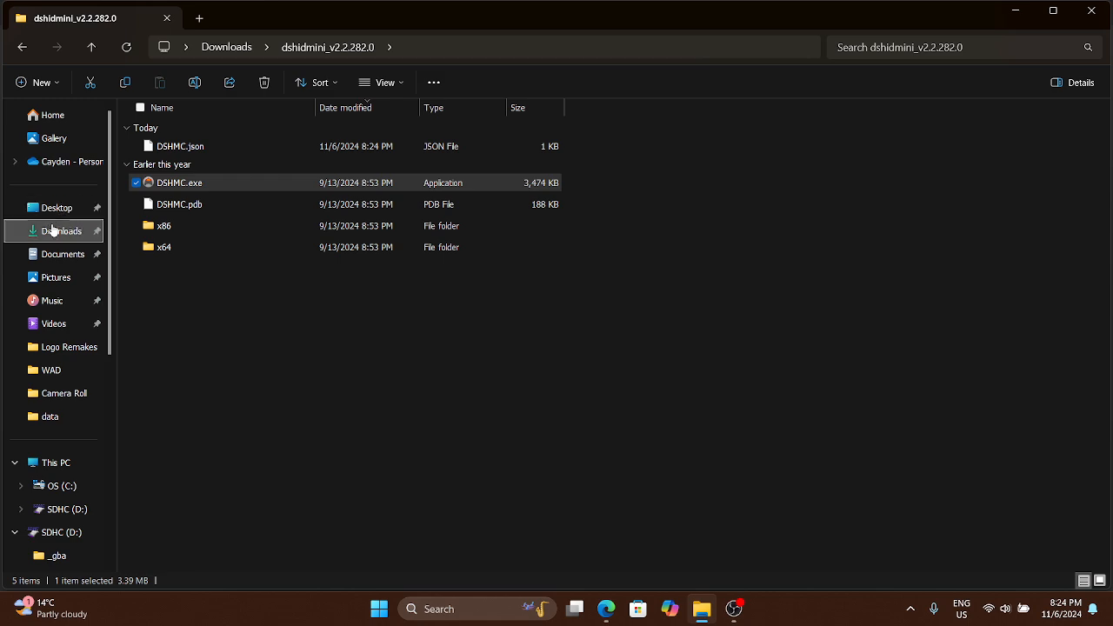
Minimize the open folder and browser windows and switch to the Steam library
click(1014, 18)
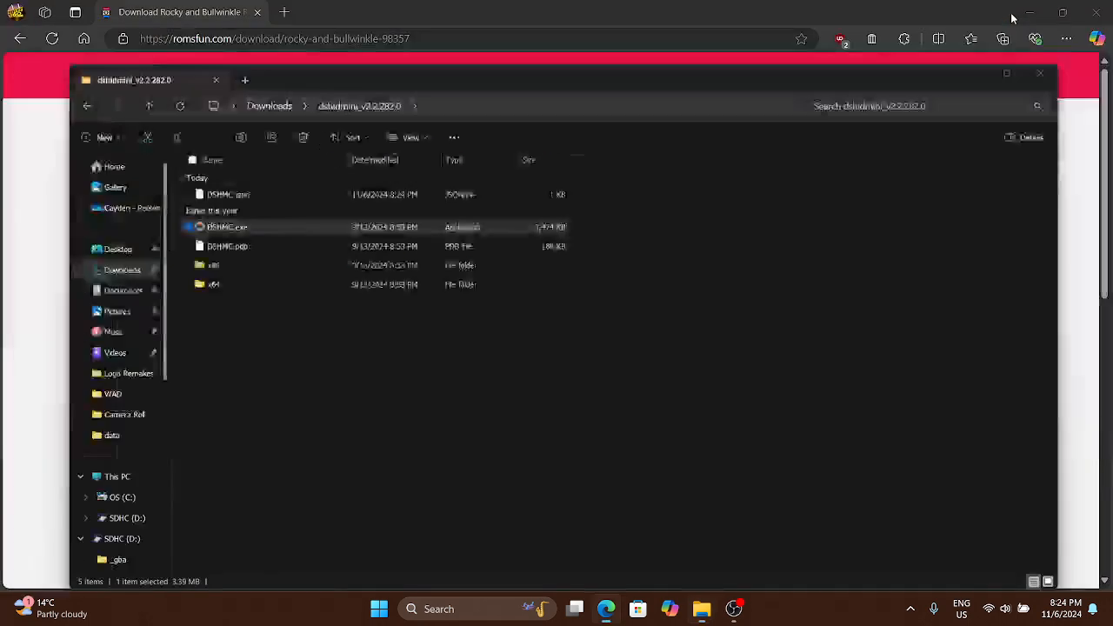
click(1022, 15)
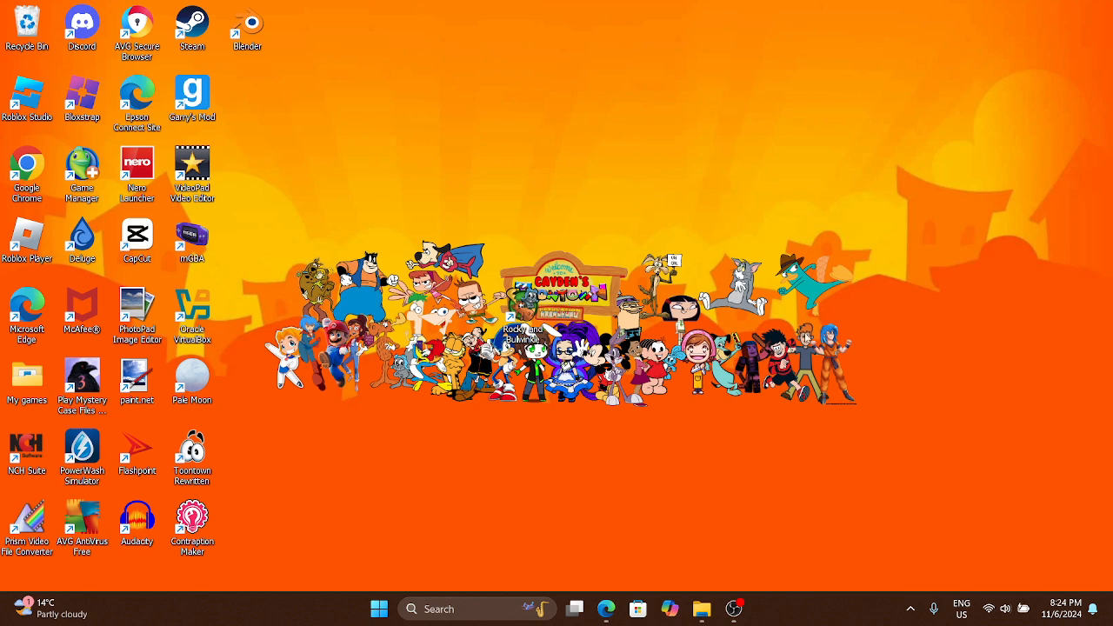
click(910, 607)
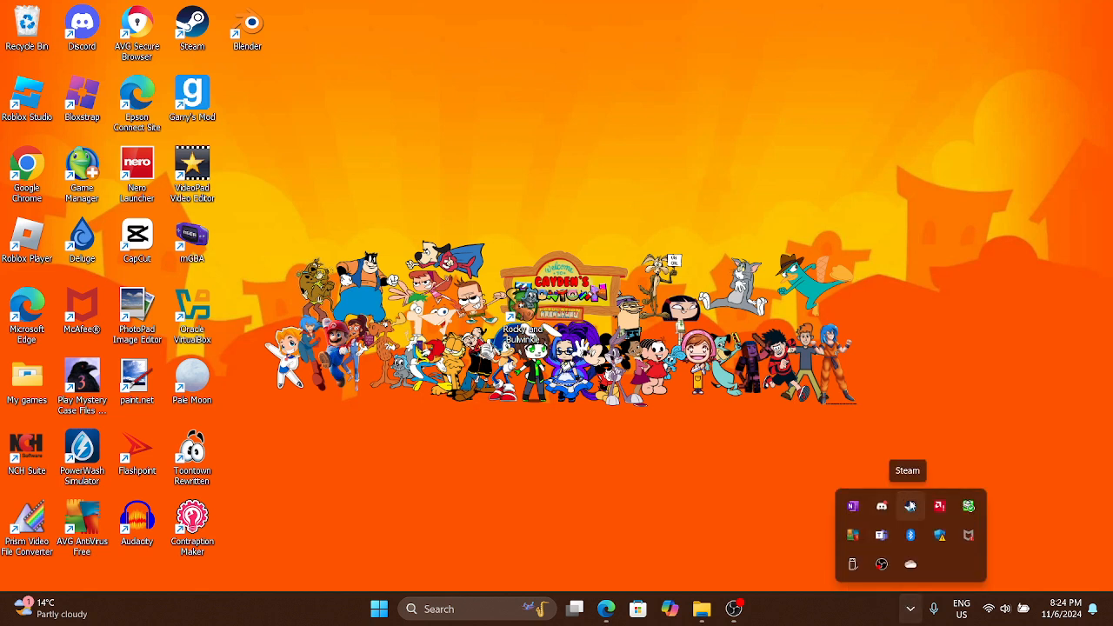
right_click(911, 507)
click(926, 348)
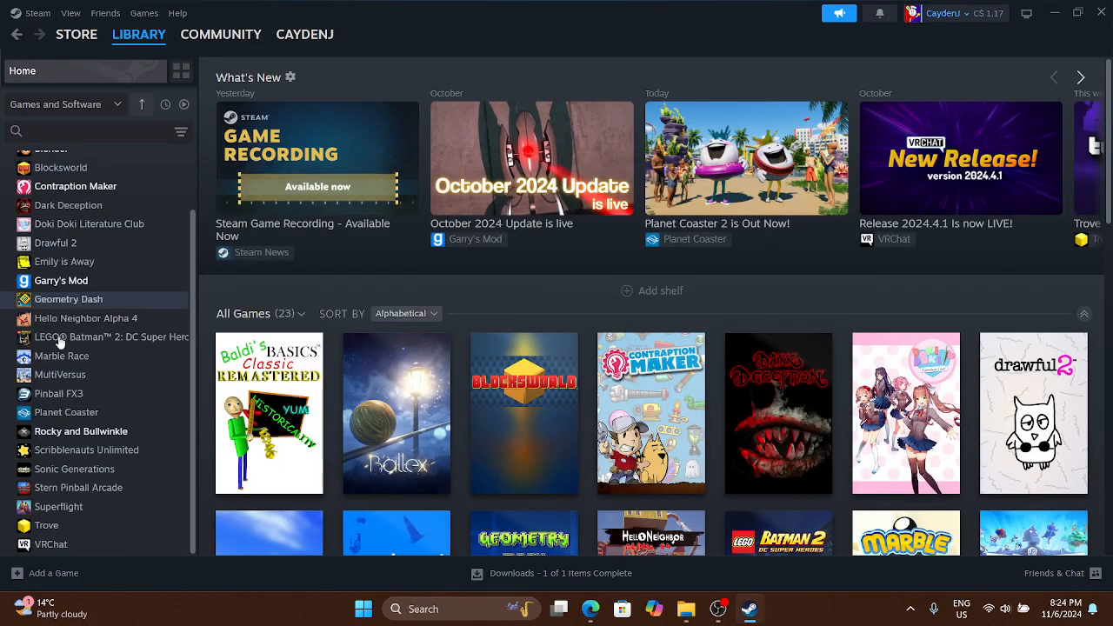
Look through the programs that can be added as a non-Steam game, and close the list without adding any
click(51, 576)
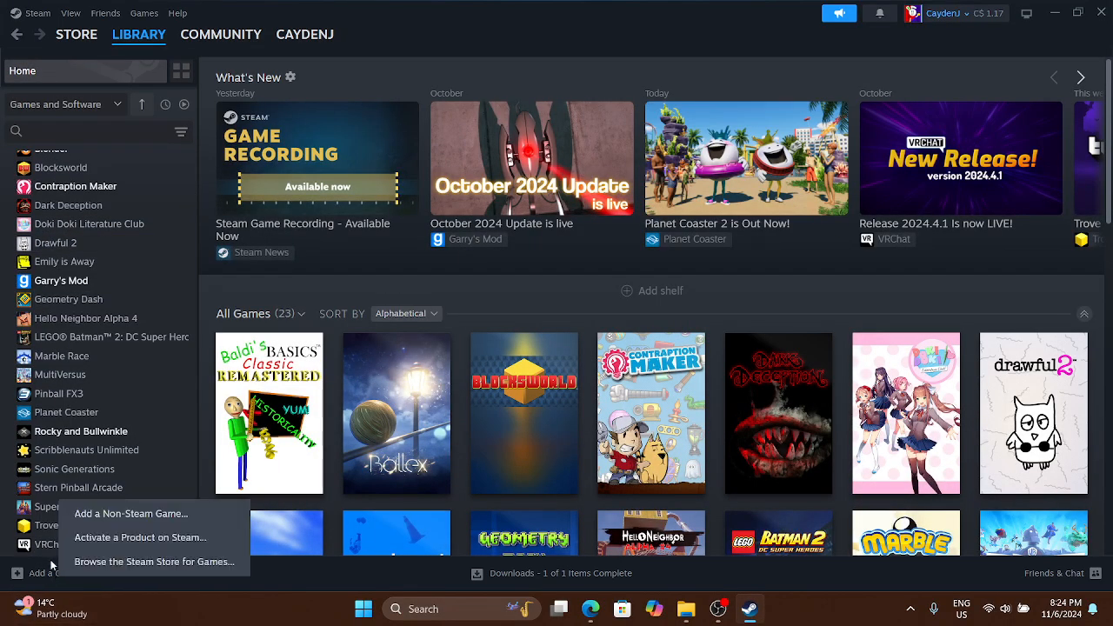
click(96, 515)
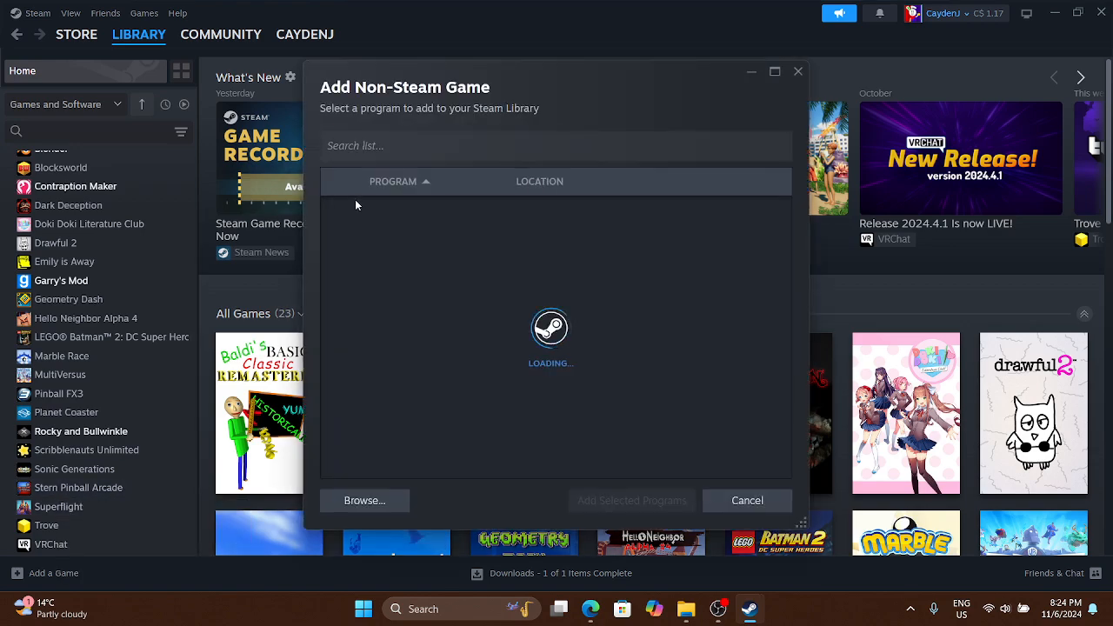
scroll(426, 276, down, 8)
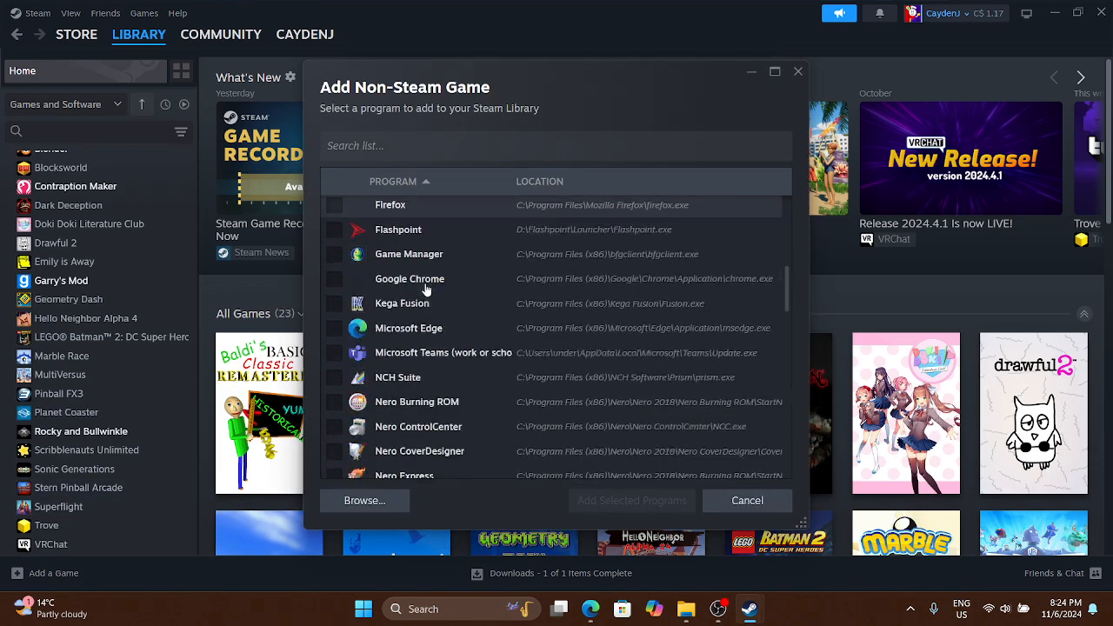
scroll(427, 290, down, 5)
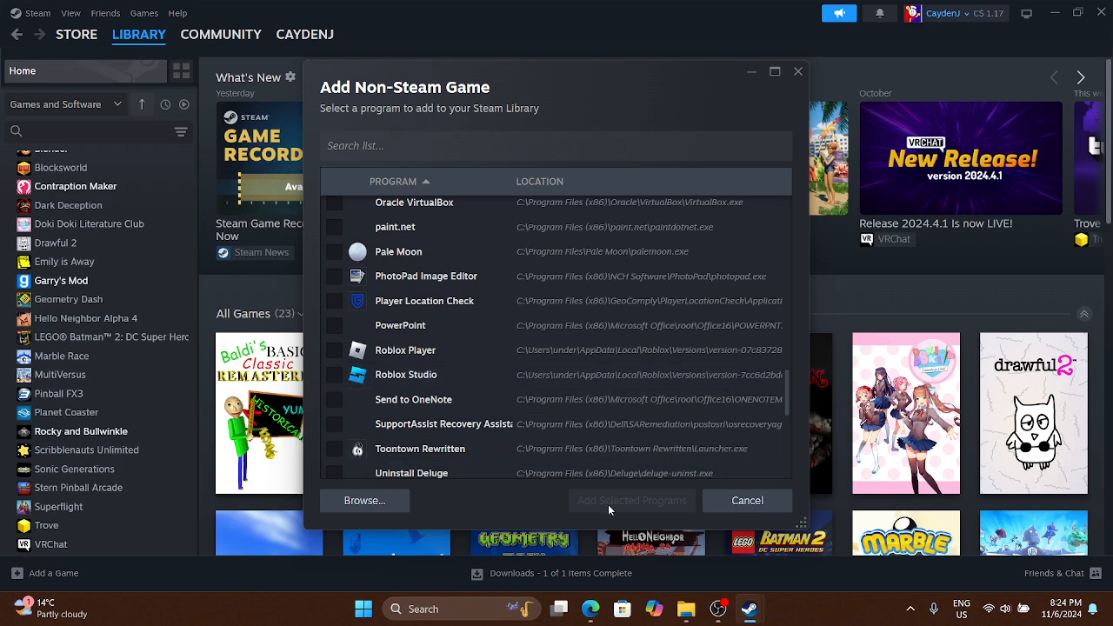
click(797, 71)
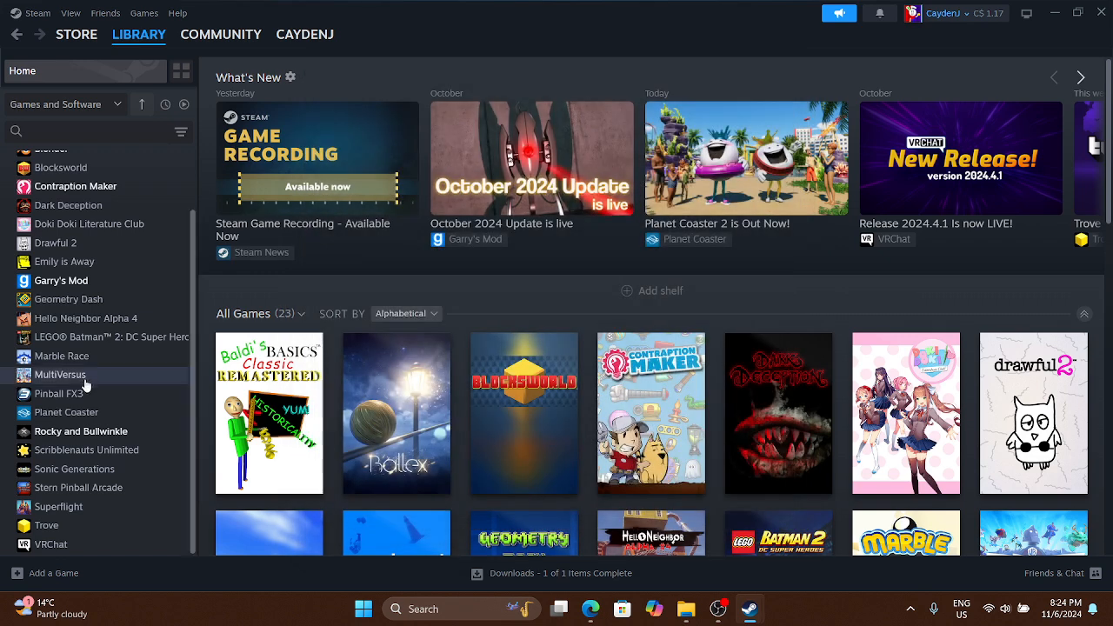
Open the shortcut properties of Rocky and Bullwinkle in the Steam library
click(78, 432)
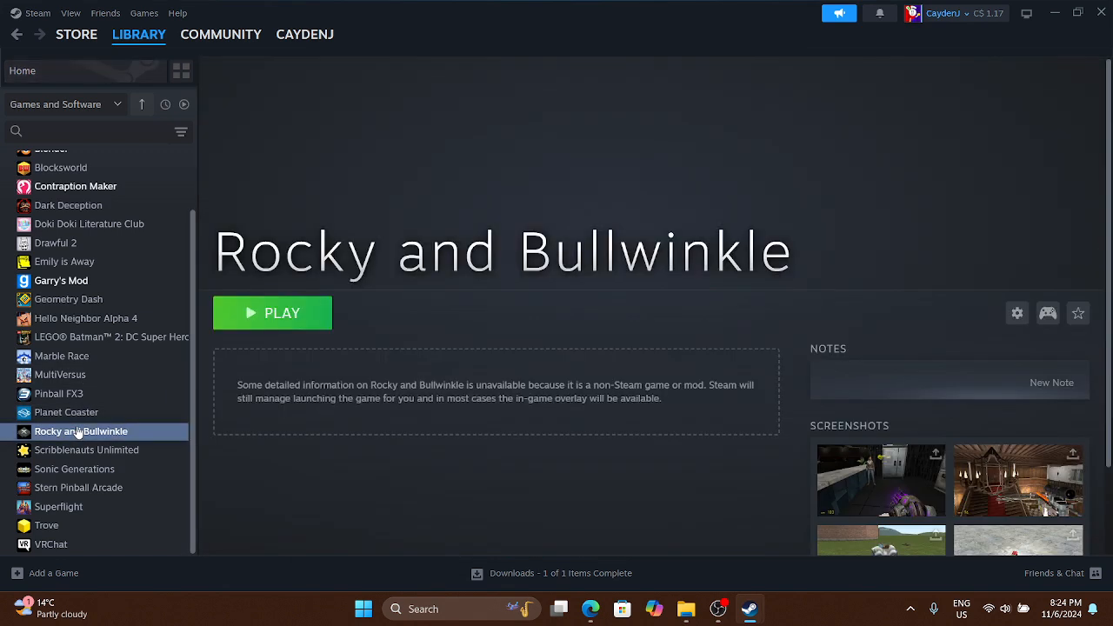
click(1016, 314)
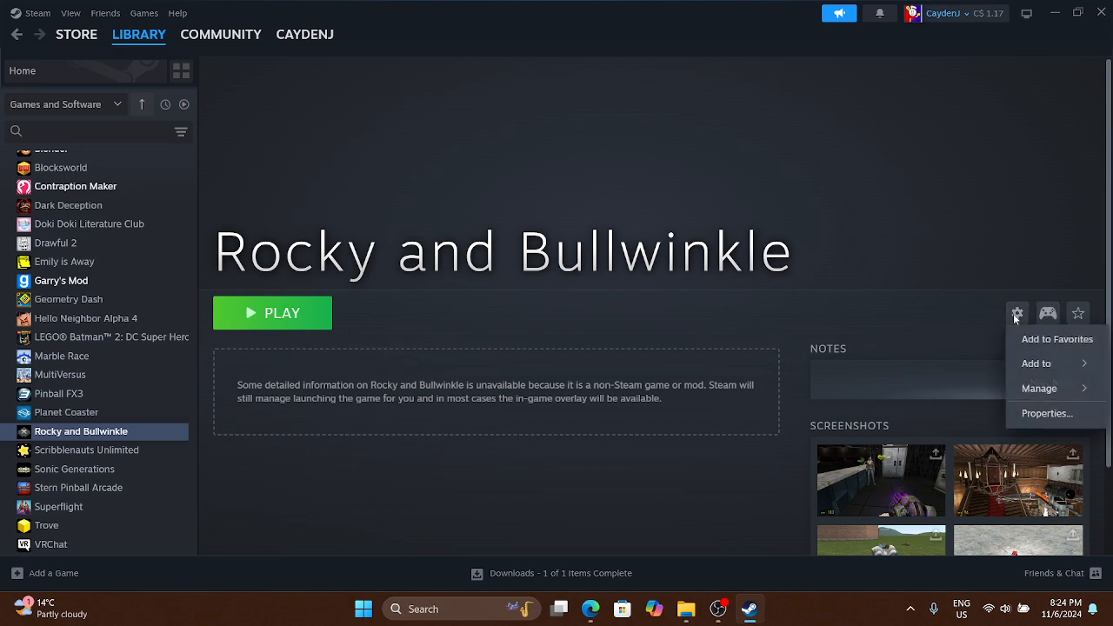
mouse_move(1026, 369)
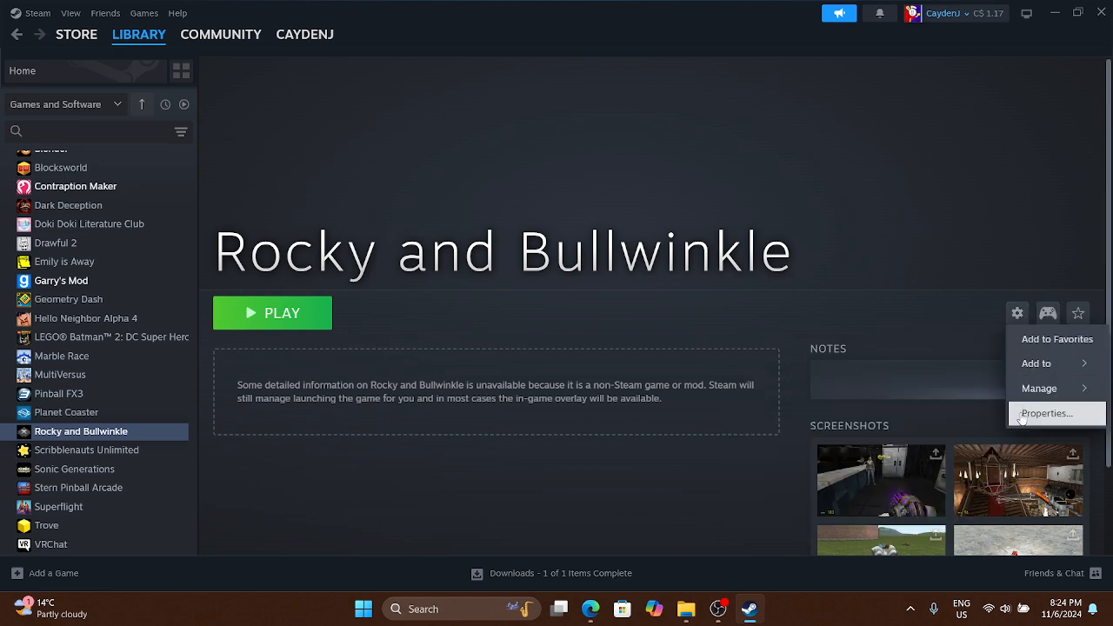
click(1024, 416)
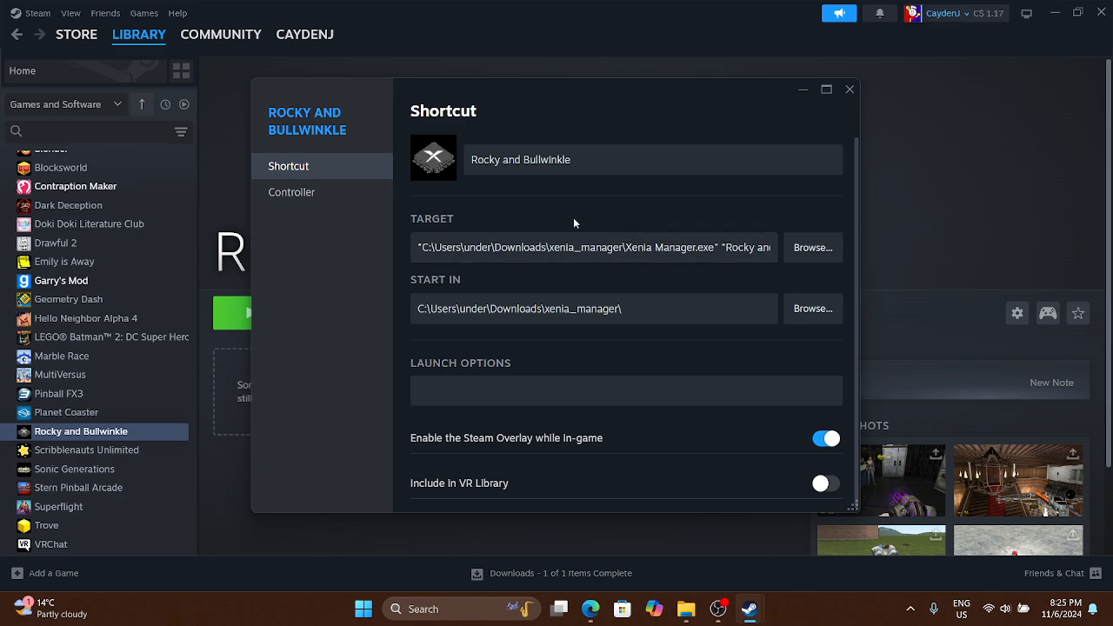
Compare the target and start folder of the Rocky and Bullwinkle desktop shortcut with its Steam shortcut properties, and close the desktop shortcut's properties
click(1053, 11)
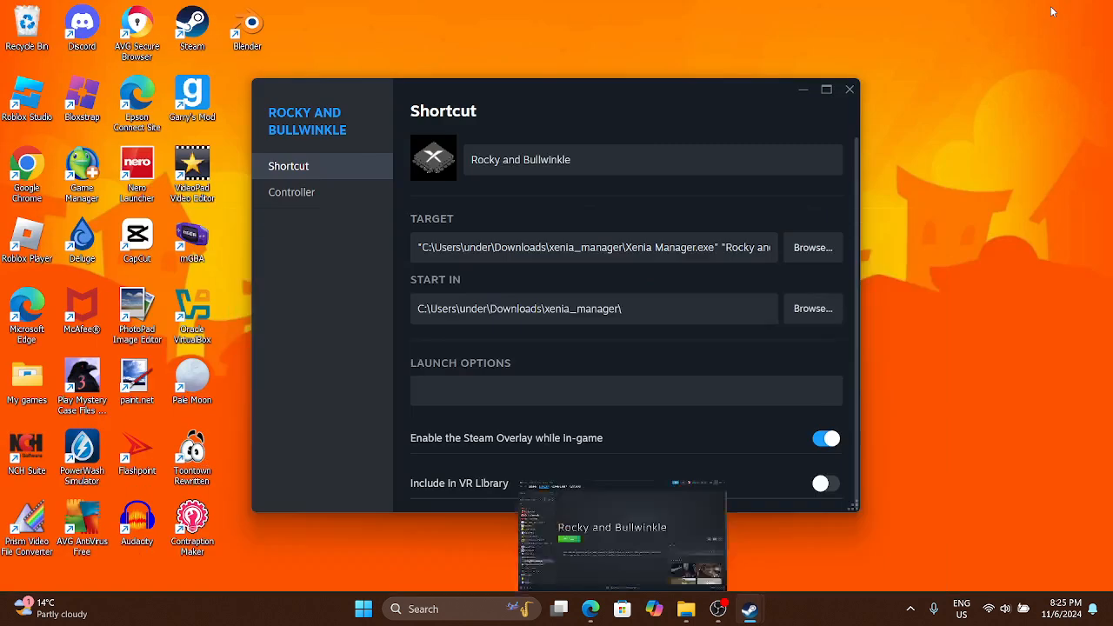
drag(562, 91, 211, 136)
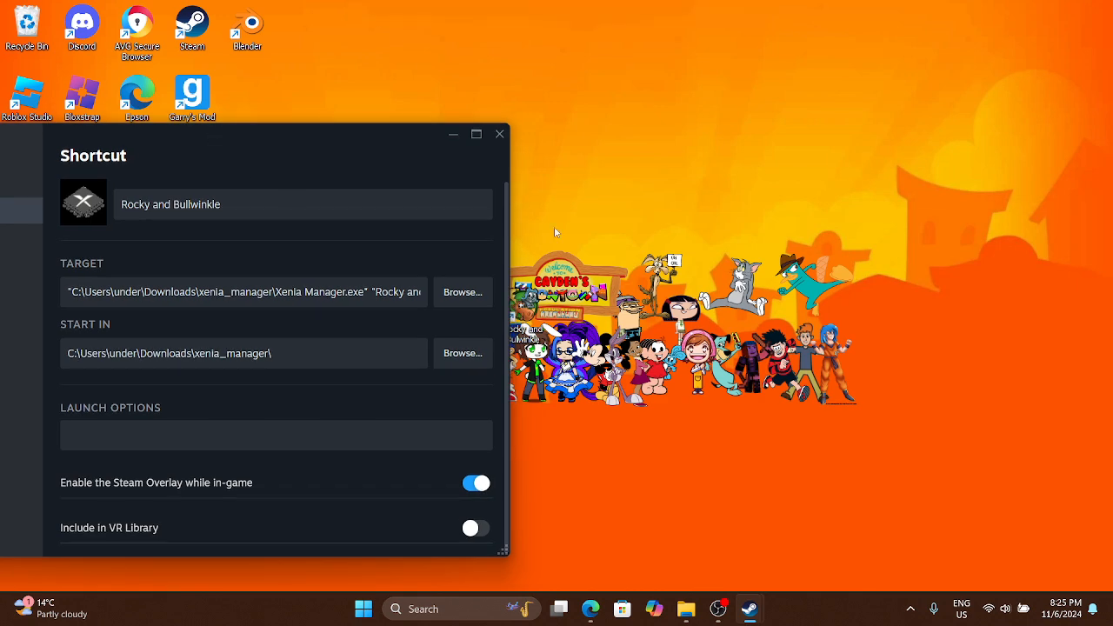
right_click(534, 315)
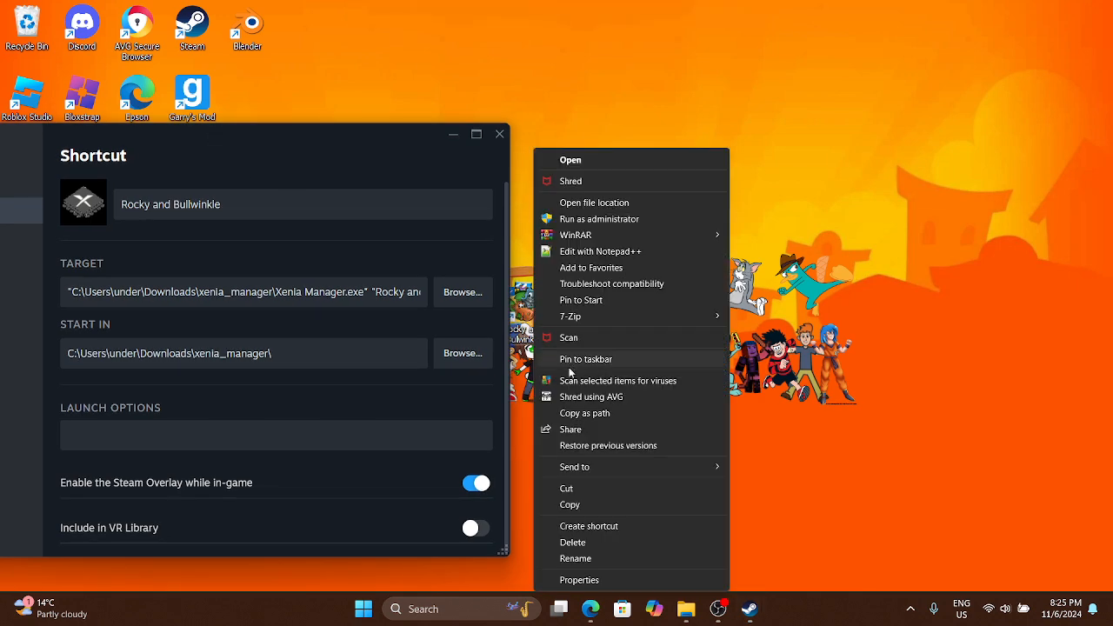
click(615, 579)
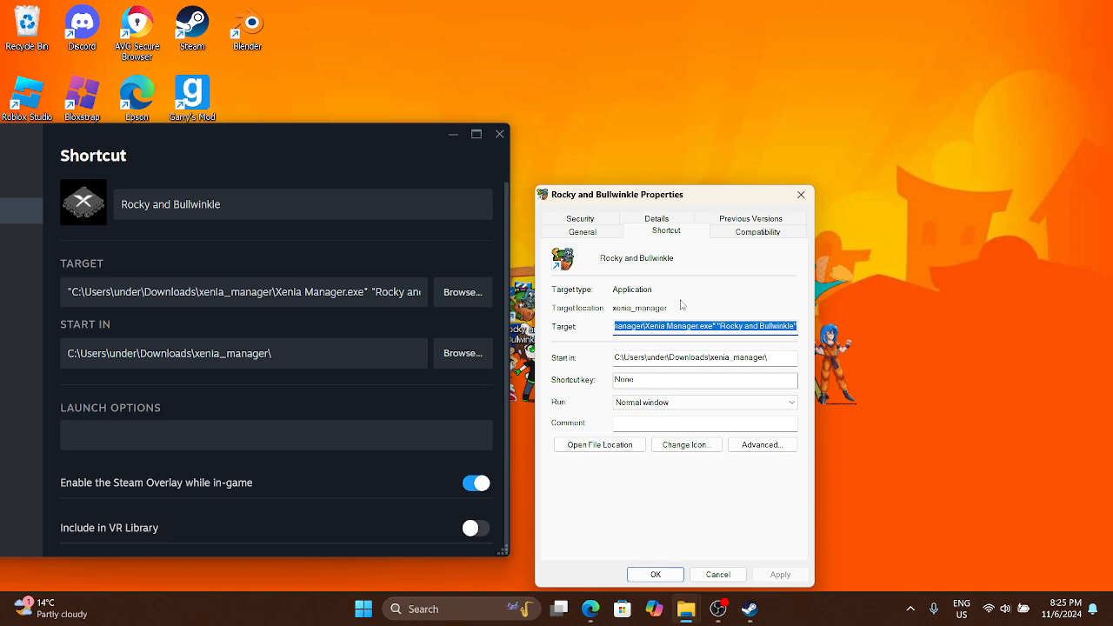
click(801, 194)
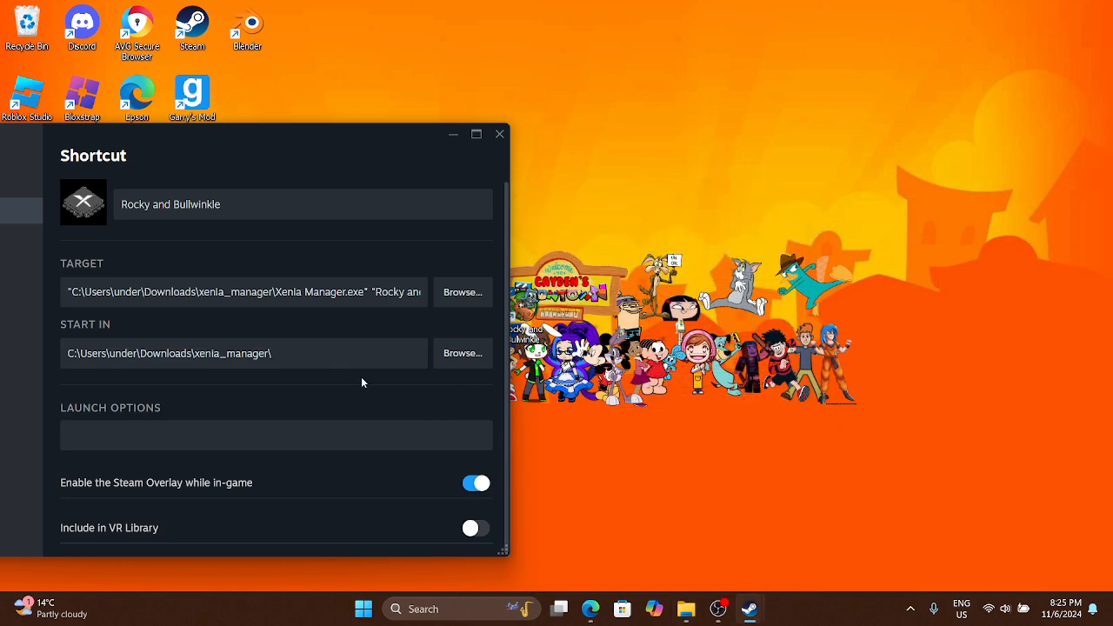
Close the Rocky and Bullwinkle shortcut properties in Steam, bring back the library window and close it too
scroll(352, 400, down, 1)
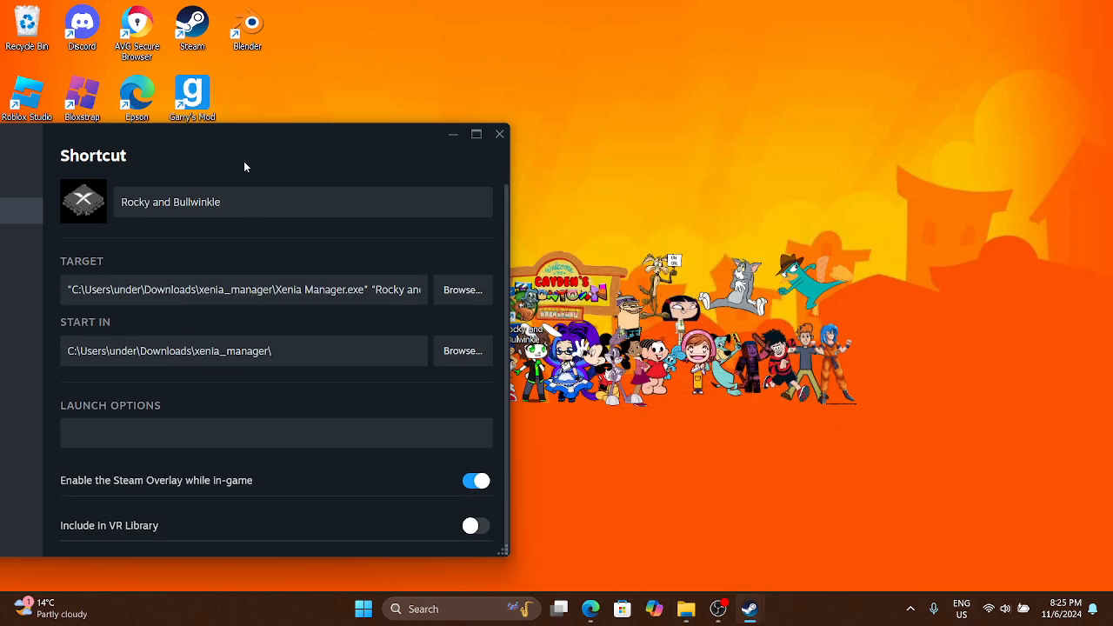
drag(240, 145, 669, 122)
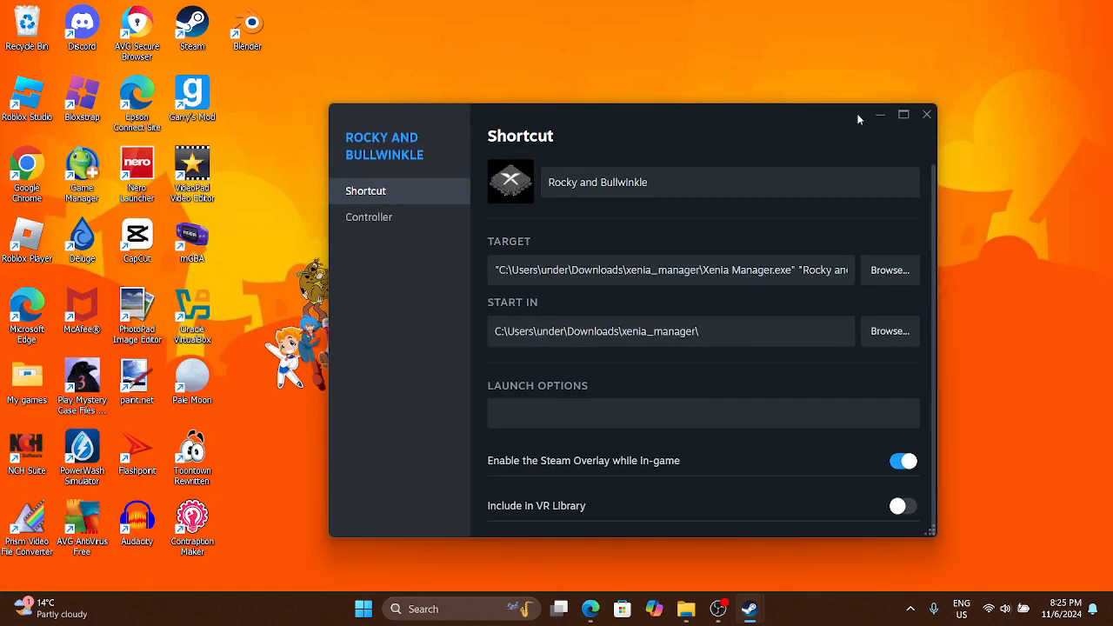
click(927, 114)
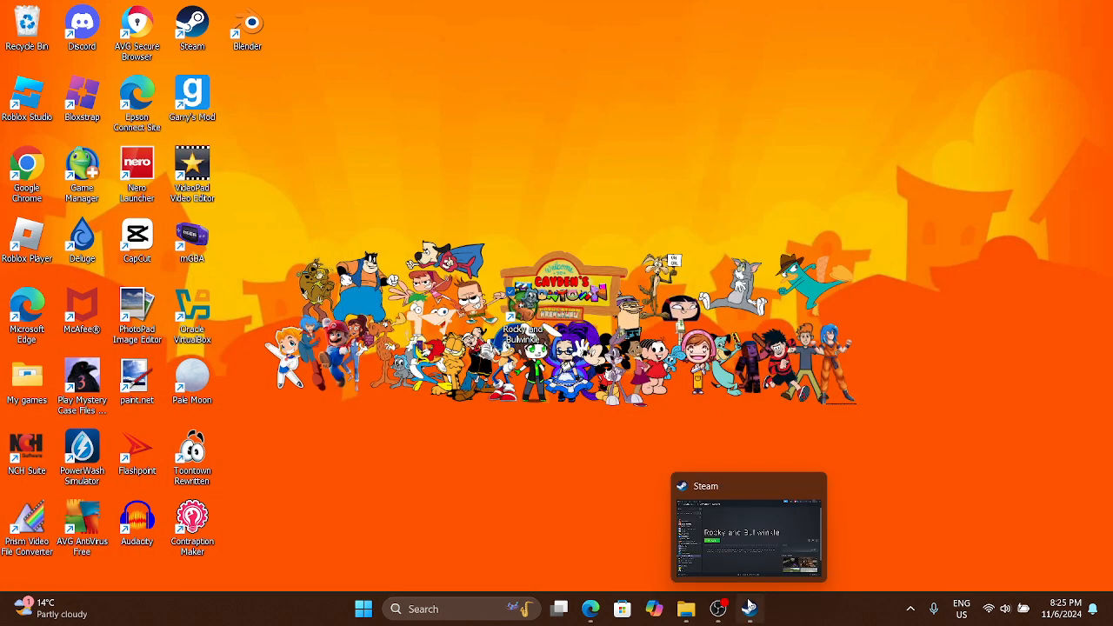
click(666, 499)
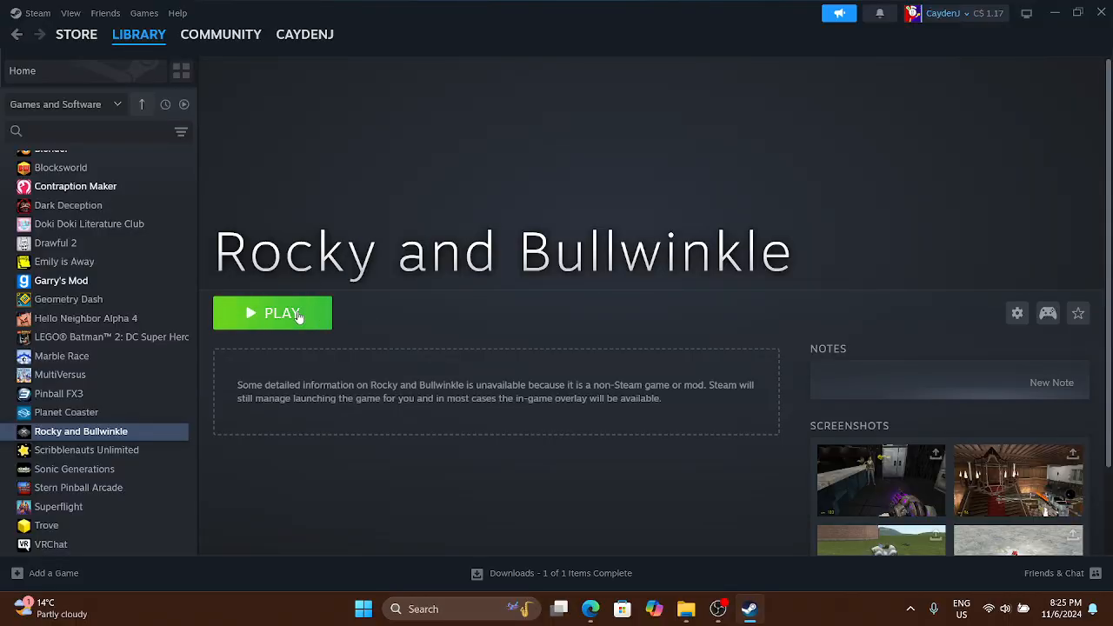
click(1101, 12)
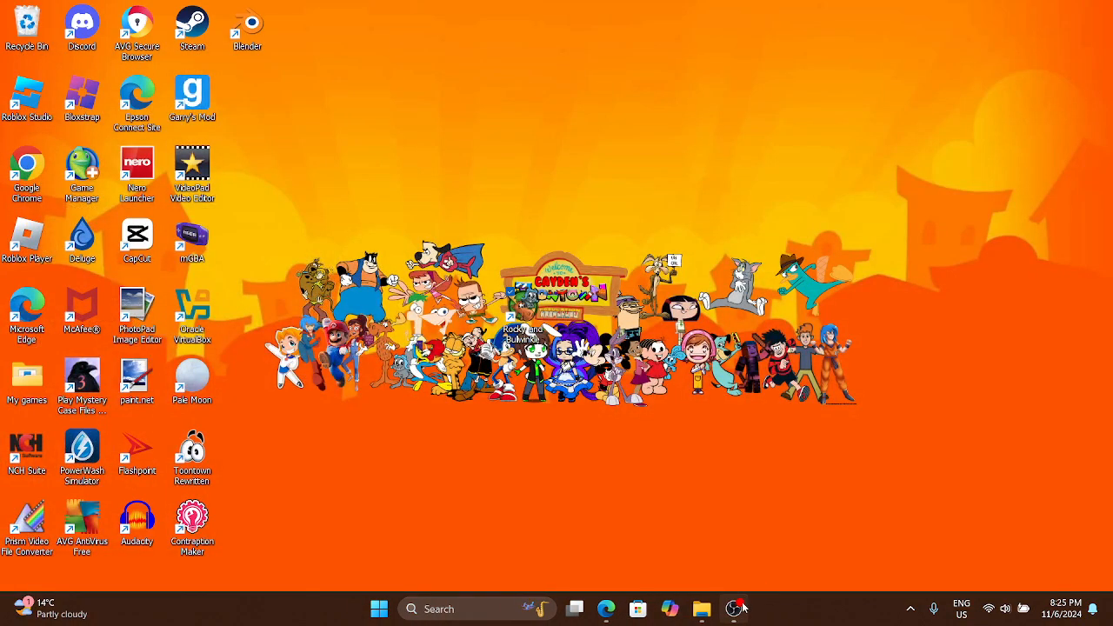